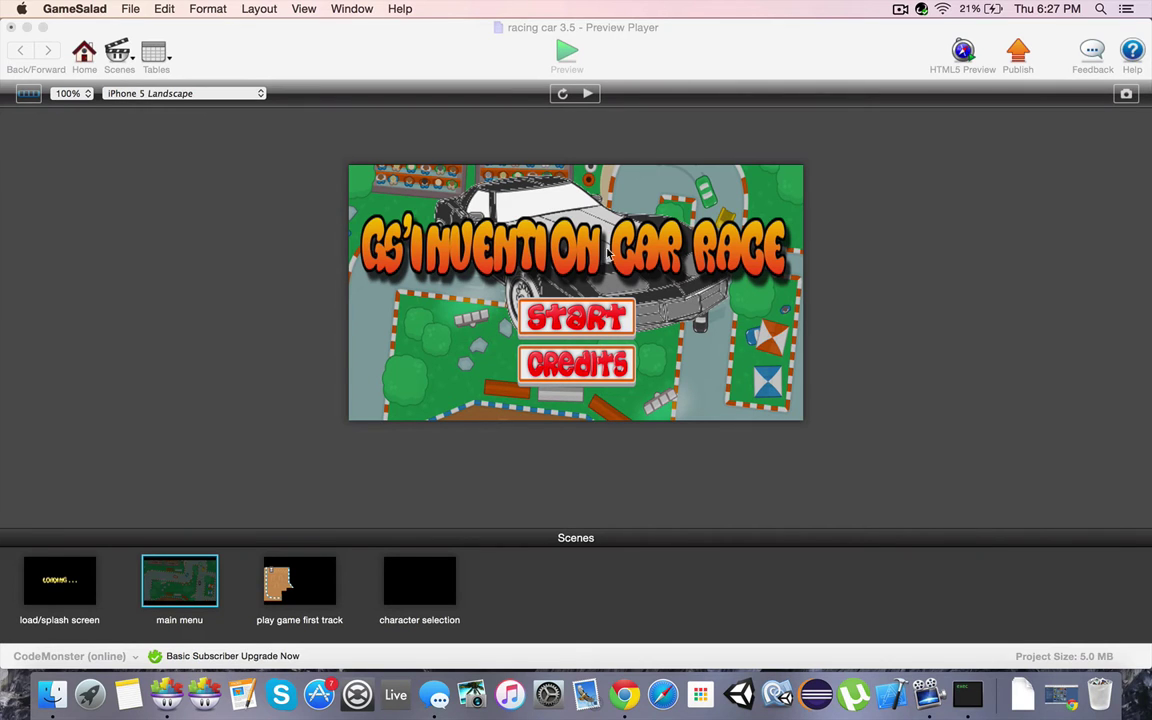
- Play the racing game from its loading-screen scene through to the Start/Credits main menu
{"action": "left_click", "coordinate": [70, 570]}
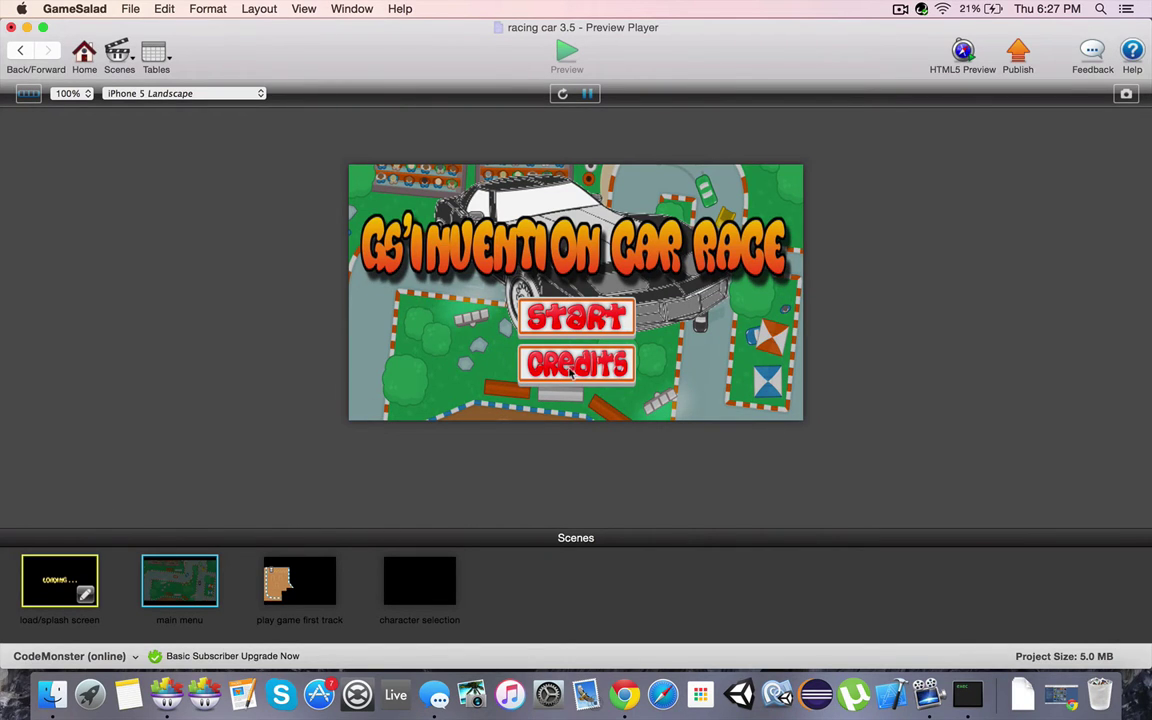
- Start the game and browse forward and back through the available vehicles
{"action": "left_click", "coordinate": [572, 317]}
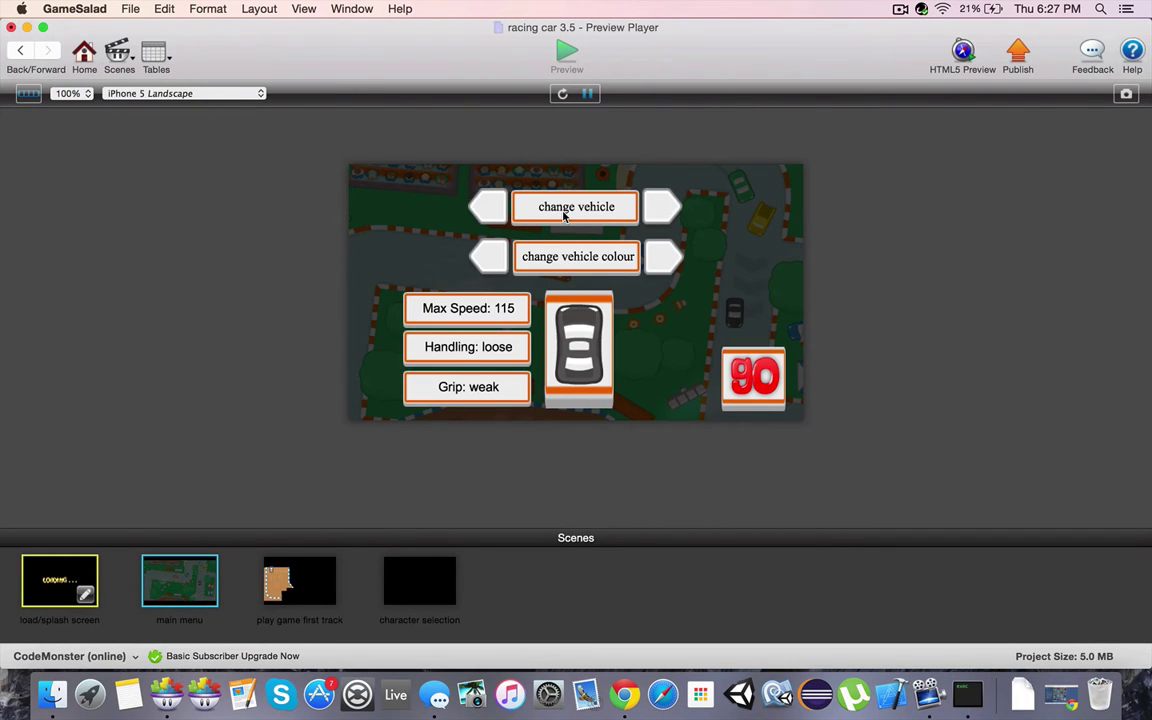
{"action": "left_click", "coordinate": [661, 208]}
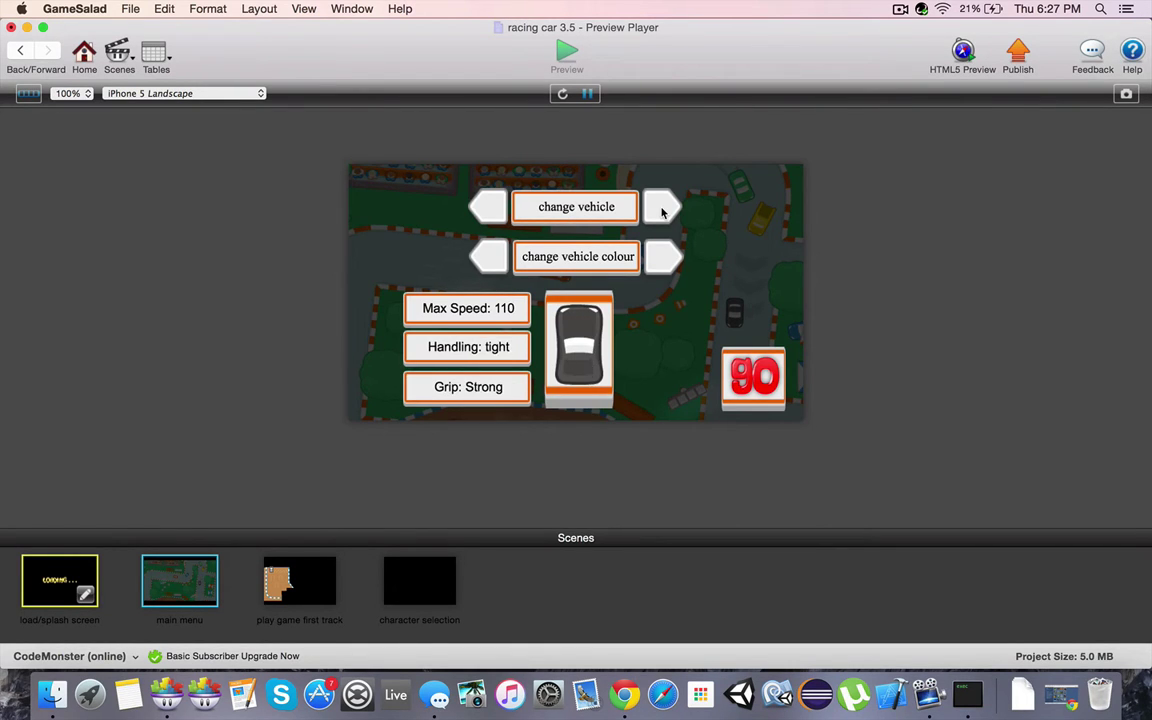
{"action": "left_click", "coordinate": [661, 208]}
{"action": "left_click", "coordinate": [661, 208]}
{"action": "left_click", "coordinate": [486, 206]}
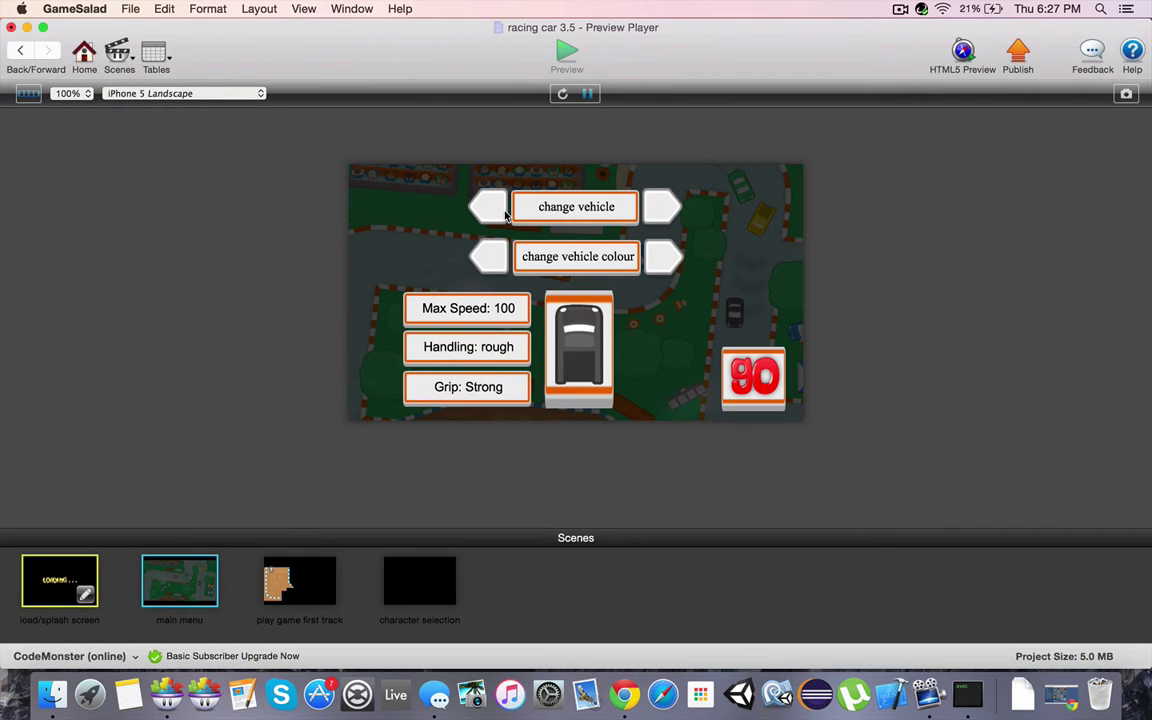
{"action": "left_click", "coordinate": [486, 206]}
{"action": "left_click", "coordinate": [486, 206]}
- Cycle forward and back through the car colour options
{"action": "left_click", "coordinate": [662, 257]}
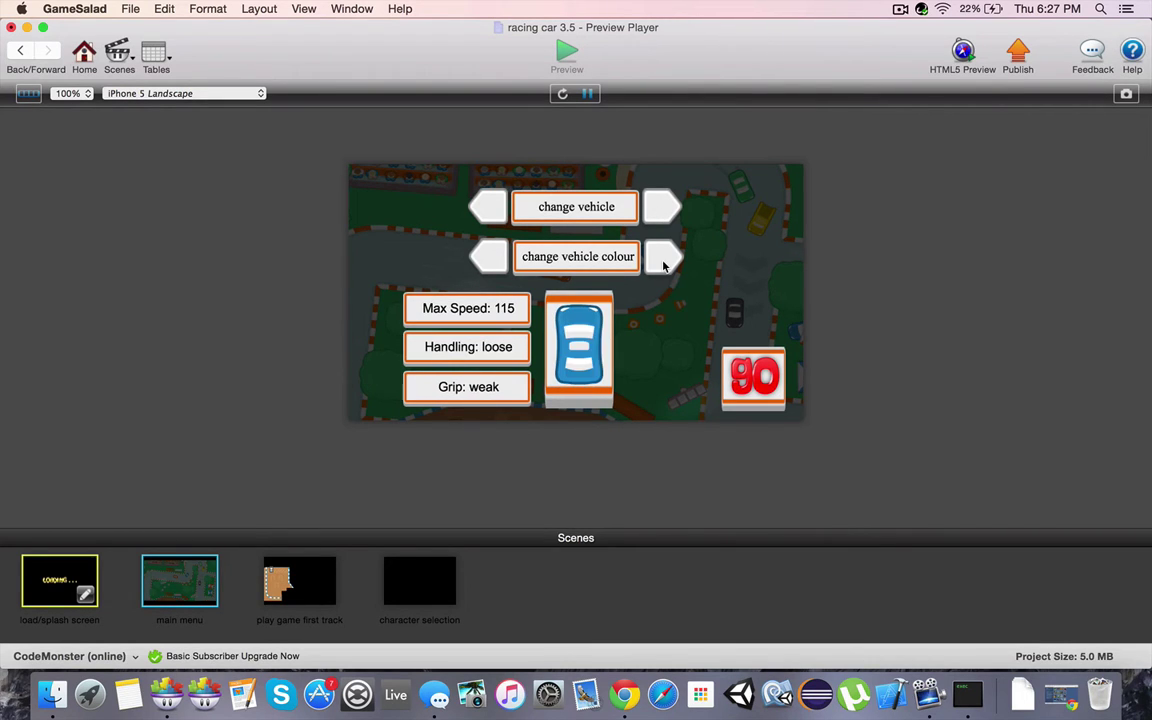
{"action": "left_click", "coordinate": [662, 257]}
{"action": "left_click", "coordinate": [662, 257]}
{"action": "left_click", "coordinate": [662, 257]}
{"action": "left_click", "coordinate": [488, 257]}
{"action": "left_click", "coordinate": [488, 257]}
{"action": "left_click", "coordinate": [488, 257]}
{"action": "left_click", "coordinate": [488, 257]}
- Pick the Max Speed 125 car in yellow and start the race
{"action": "left_click", "coordinate": [658, 210]}
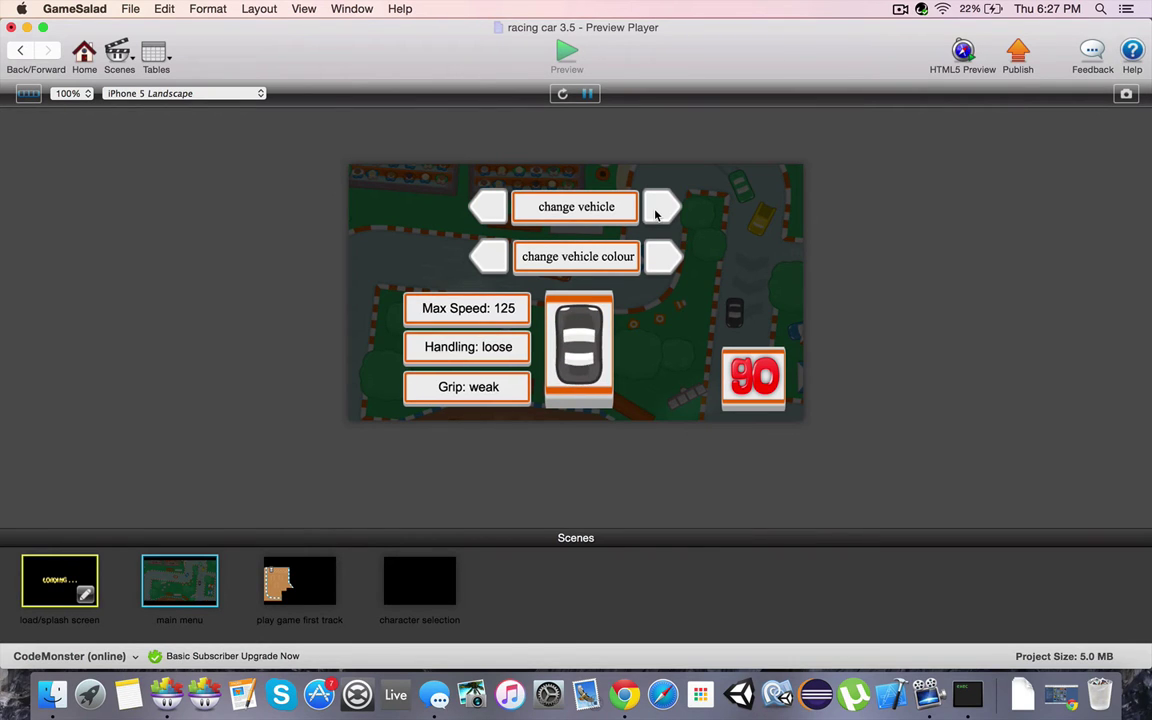
{"action": "left_click", "coordinate": [660, 256]}
{"action": "left_click", "coordinate": [660, 256]}
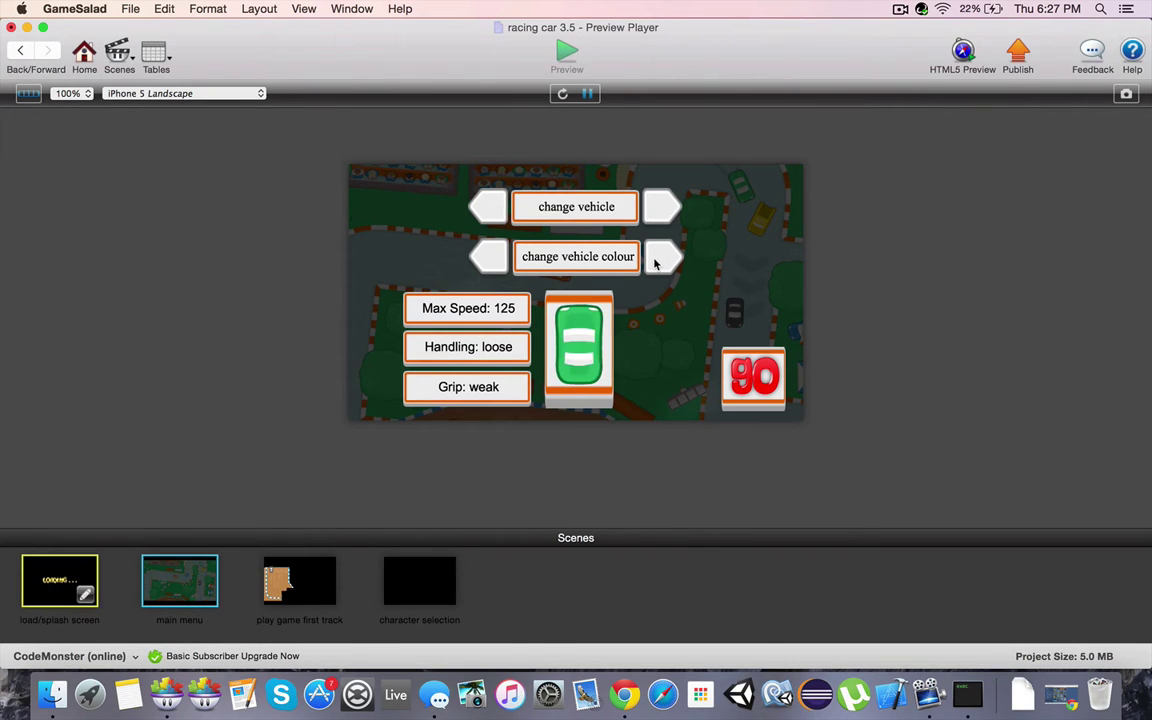
{"action": "left_click", "coordinate": [660, 256]}
{"action": "left_click", "coordinate": [660, 256]}
{"action": "left_click", "coordinate": [500, 262]}
{"action": "left_click", "coordinate": [500, 262]}
{"action": "left_click", "coordinate": [652, 266]}
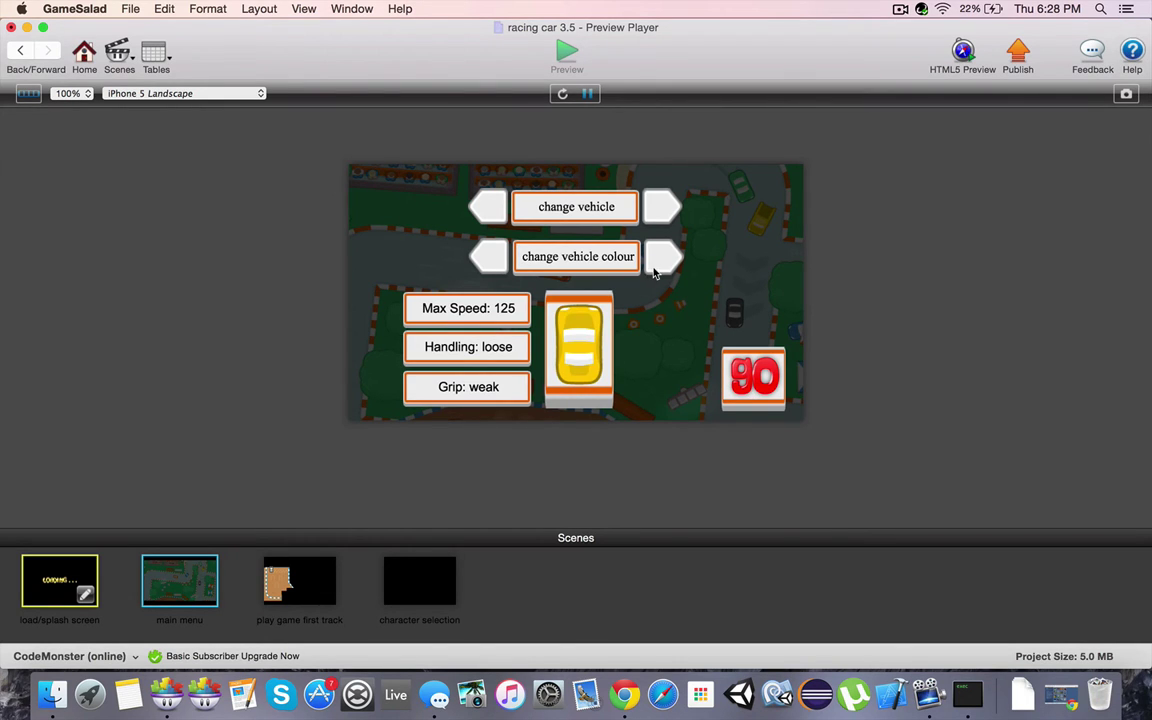
{"action": "left_click", "coordinate": [749, 377]}
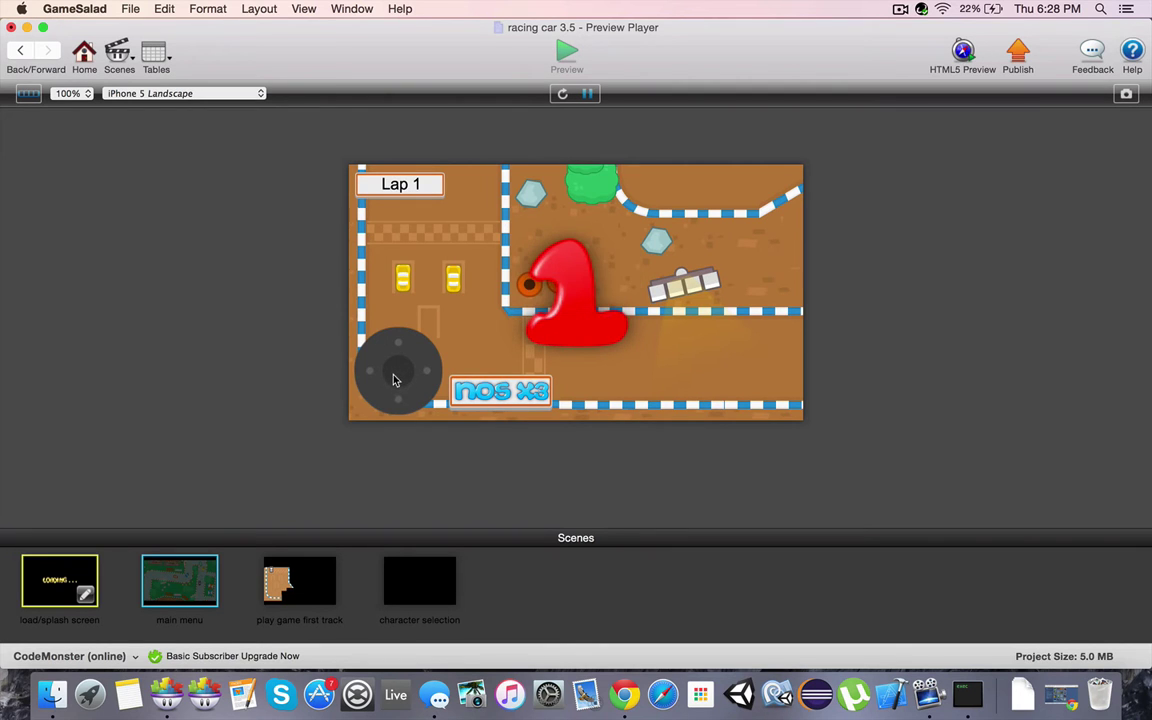
- Steer the car with the on-screen joystick until the race ends and the menu returns
{"action": "mouse_move", "coordinate": [395, 380]}
{"action": "left_mouse_down"}
{"action": "mouse_move", "coordinate": [399, 322]}
{"action": "mouse_move", "coordinate": [468, 383]}
{"action": "mouse_move", "coordinate": [438, 356]}
{"action": "mouse_move", "coordinate": [448, 382]}
{"action": "mouse_move", "coordinate": [439, 415]}
{"action": "mouse_move", "coordinate": [370, 422]}
{"action": "mouse_move", "coordinate": [410, 401]}
{"action": "mouse_move", "coordinate": [444, 345]}
{"action": "mouse_move", "coordinate": [462, 353]}
{"action": "mouse_move", "coordinate": [445, 334]}
{"action": "mouse_move", "coordinate": [485, 356]}
{"action": "mouse_move", "coordinate": [477, 381]}
{"action": "mouse_move", "coordinate": [411, 423]}
{"action": "mouse_move", "coordinate": [353, 409]}
{"action": "mouse_move", "coordinate": [333, 357]}
{"action": "mouse_move", "coordinate": [351, 361]}
{"action": "mouse_move", "coordinate": [341, 348]}
{"action": "mouse_move", "coordinate": [361, 290]}
{"action": "mouse_move", "coordinate": [400, 285]}
{"action": "mouse_move", "coordinate": [397, 274]}
{"action": "mouse_move", "coordinate": [523, 359]}
{"action": "mouse_move", "coordinate": [407, 397]}
{"action": "mouse_move", "coordinate": [402, 426]}
{"action": "mouse_move", "coordinate": [454, 406]}
{"action": "mouse_move", "coordinate": [515, 358]}
{"action": "mouse_move", "coordinate": [516, 343]}
{"action": "mouse_move", "coordinate": [496, 314]}
{"action": "mouse_move", "coordinate": [416, 406]}
{"action": "mouse_move", "coordinate": [341, 402]}
{"action": "mouse_move", "coordinate": [337, 381]}
{"action": "mouse_move", "coordinate": [381, 314]}
{"action": "mouse_move", "coordinate": [505, 393]}
{"action": "mouse_move", "coordinate": [398, 424]}
{"action": "mouse_move", "coordinate": [496, 352]}
{"action": "mouse_move", "coordinate": [491, 319]}
{"action": "mouse_move", "coordinate": [478, 322]}
{"action": "mouse_move", "coordinate": [488, 318]}
{"action": "mouse_move", "coordinate": [401, 429]}
{"action": "mouse_move", "coordinate": [363, 427]}
{"action": "mouse_move", "coordinate": [370, 407]}
{"action": "mouse_move", "coordinate": [352, 375]}
{"action": "left_mouse_up"}
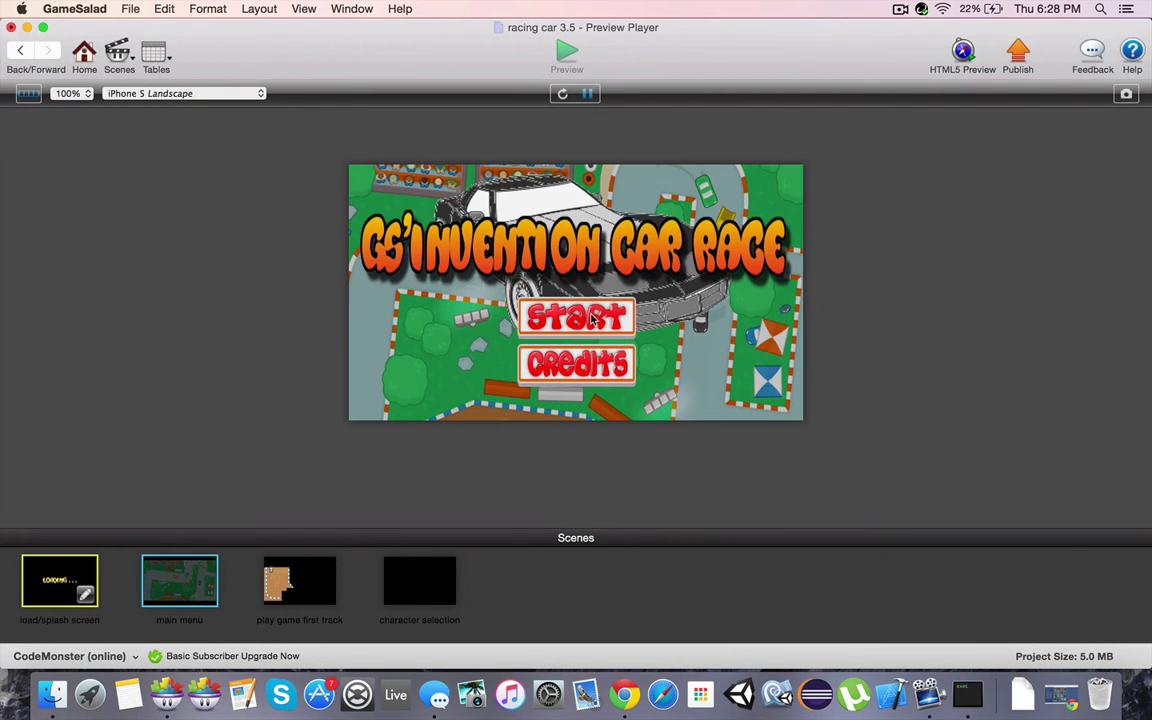
- Start a new game and select the orange rough-handling car with Max Speed 100
{"action": "left_click", "coordinate": [592, 318]}
{"action": "left_click", "coordinate": [663, 256]}
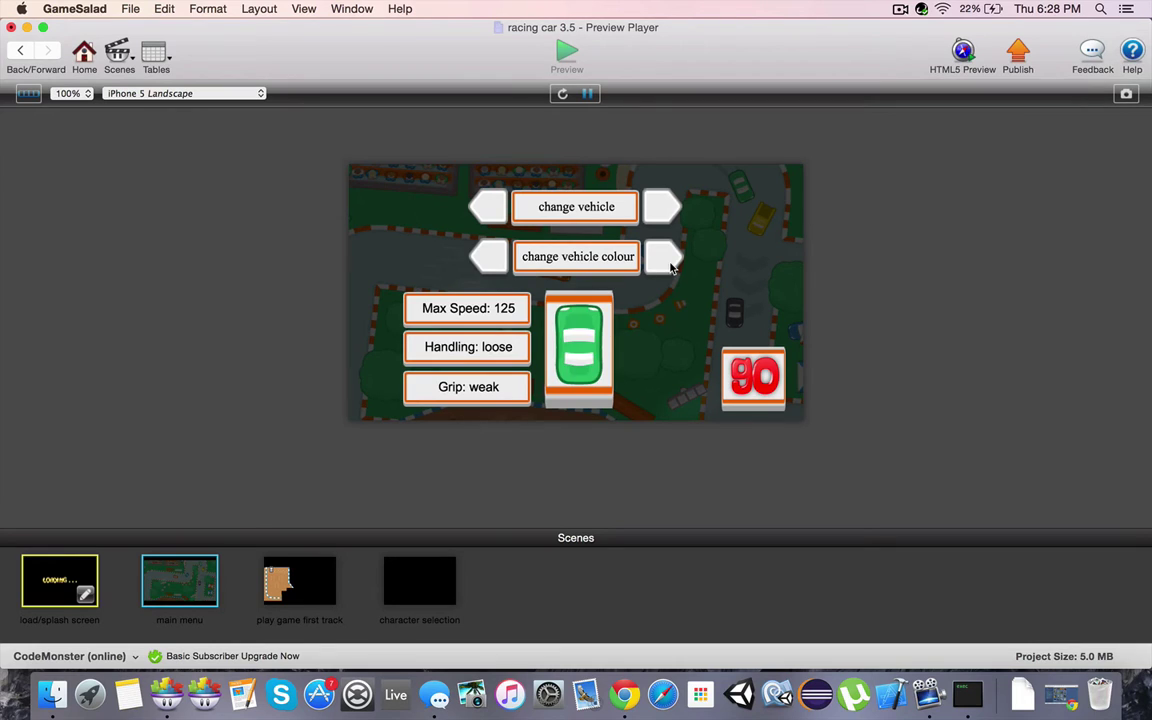
{"action": "left_click", "coordinate": [659, 208]}
{"action": "left_click", "coordinate": [475, 215]}
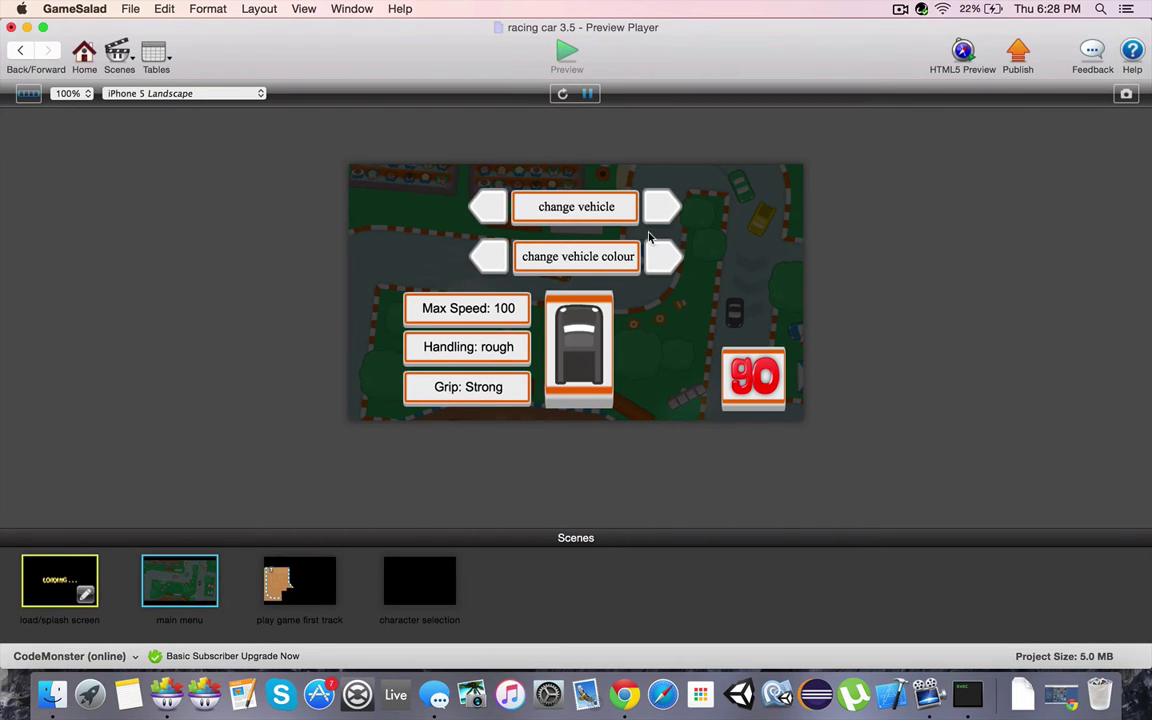
{"action": "left_click", "coordinate": [666, 252]}
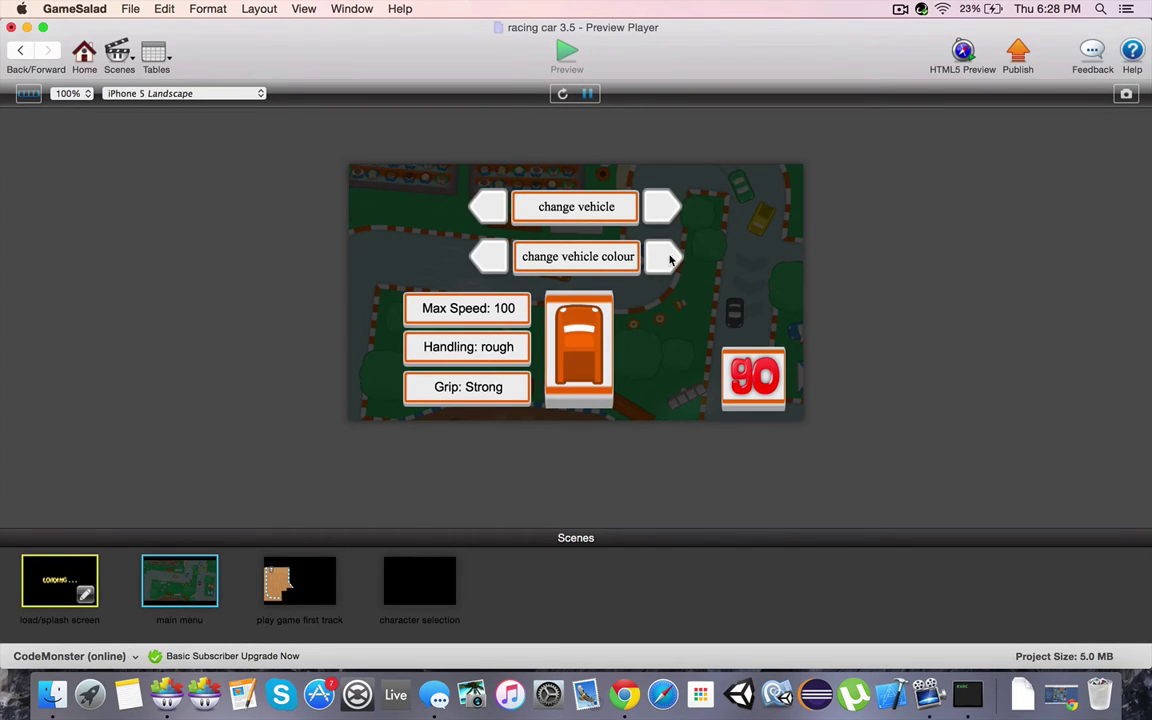
- Race the orange car with the joystick through to the win and title menu
{"action": "left_click", "coordinate": [752, 377]}
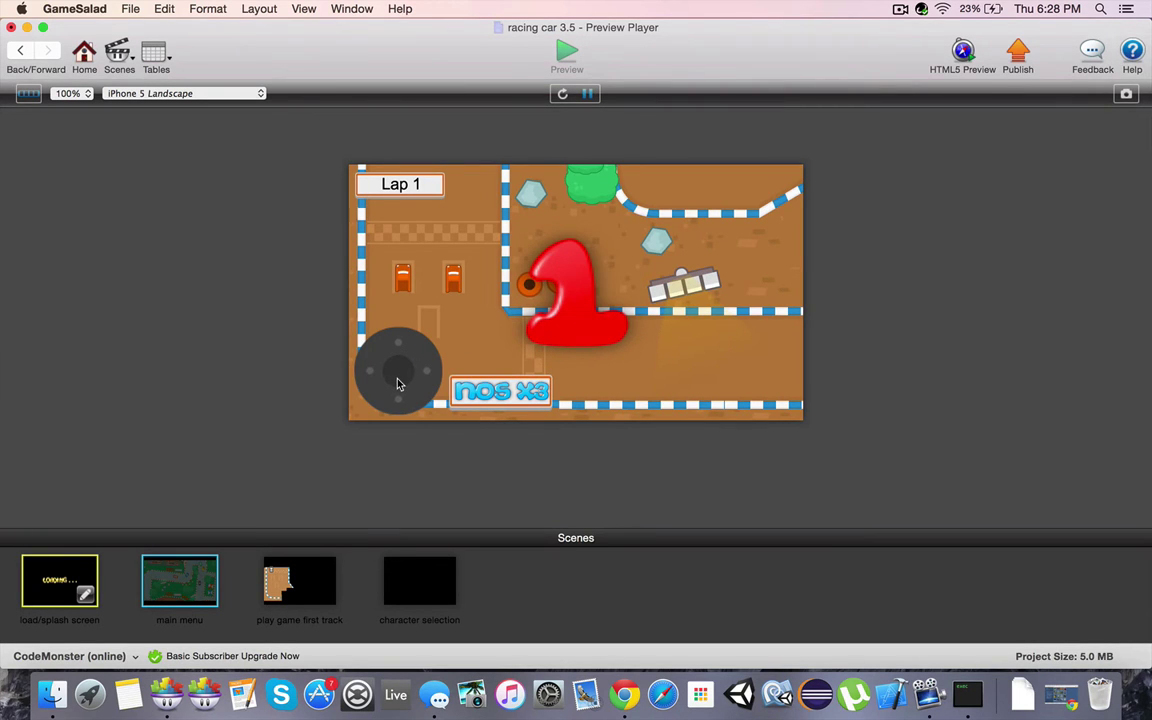
{"action": "mouse_move", "coordinate": [394, 375]}
{"action": "left_mouse_down"}
{"action": "mouse_move", "coordinate": [398, 321]}
{"action": "mouse_move", "coordinate": [481, 374]}
{"action": "mouse_move", "coordinate": [403, 404]}
{"action": "mouse_move", "coordinate": [431, 400]}
{"action": "mouse_move", "coordinate": [448, 373]}
{"action": "mouse_move", "coordinate": [450, 327]}
{"action": "mouse_move", "coordinate": [450, 386]}
{"action": "mouse_move", "coordinate": [394, 425]}
{"action": "left_mouse_up"}
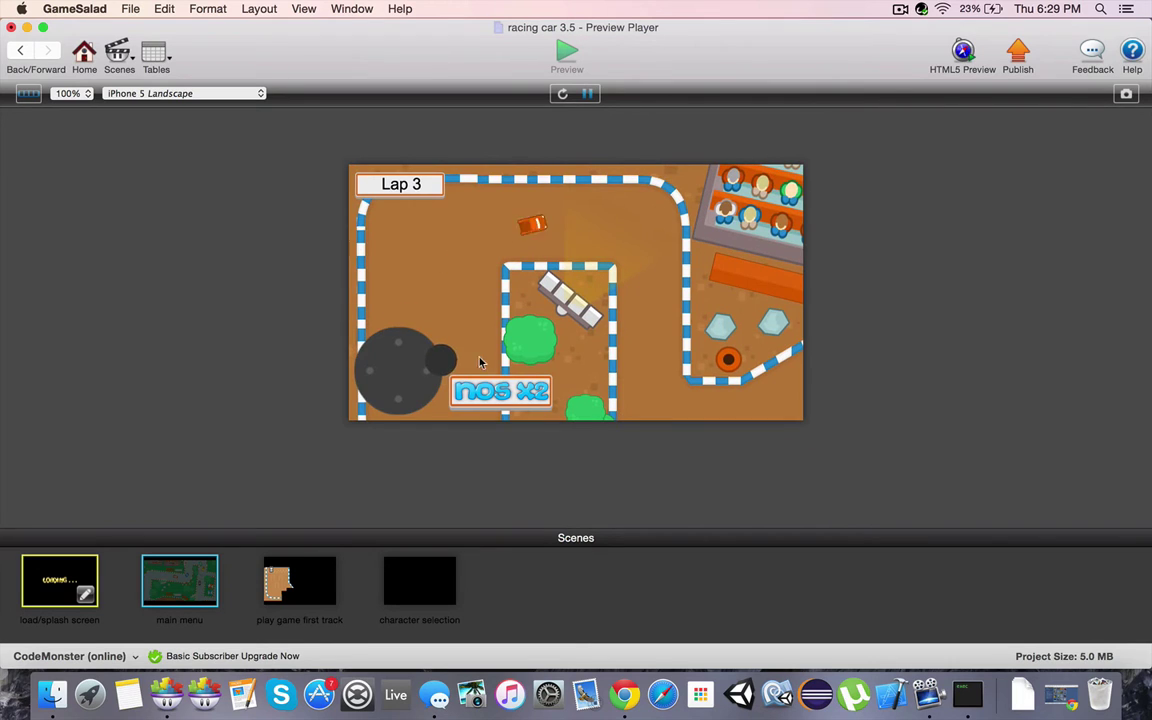
{"action": "mouse_move", "coordinate": [475, 400]}
{"action": "left_mouse_down"}
{"action": "mouse_move", "coordinate": [424, 422]}
{"action": "mouse_move", "coordinate": [479, 358]}
{"action": "mouse_move", "coordinate": [469, 348]}
{"action": "mouse_move", "coordinate": [455, 347]}
{"action": "mouse_move", "coordinate": [386, 419]}
{"action": "mouse_move", "coordinate": [401, 437]}
{"action": "mouse_move", "coordinate": [352, 367]}
{"action": "left_mouse_up"}
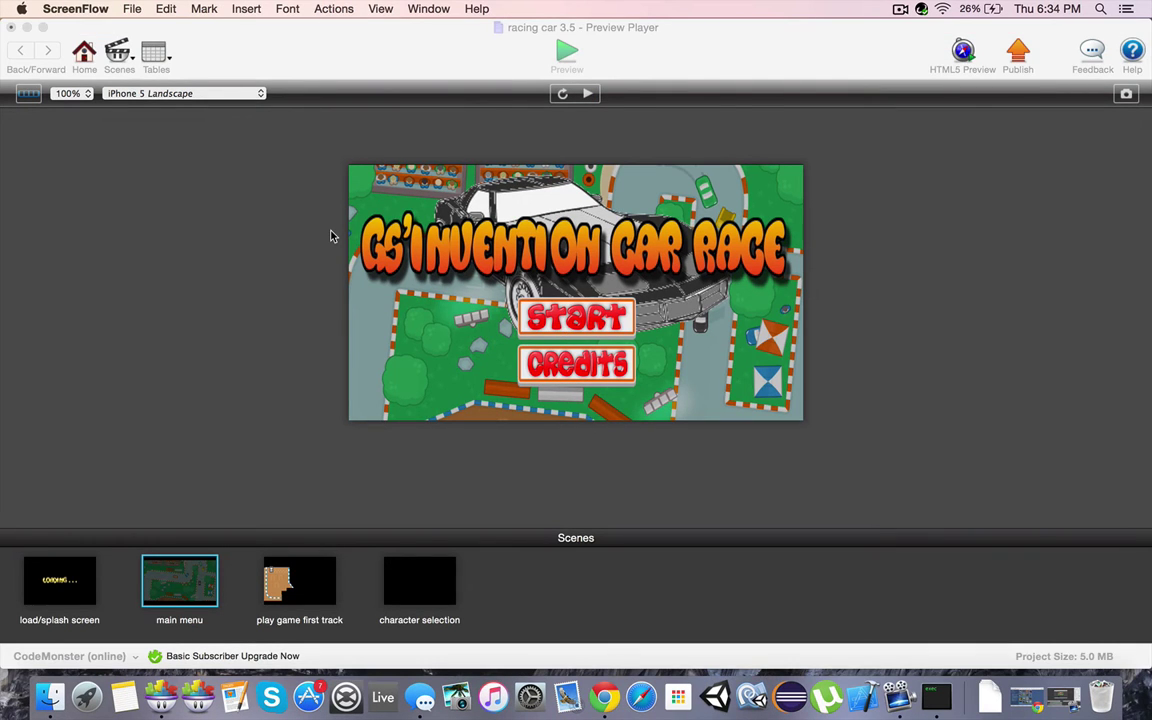
{"action": "left_click", "coordinate": [210, 170]}
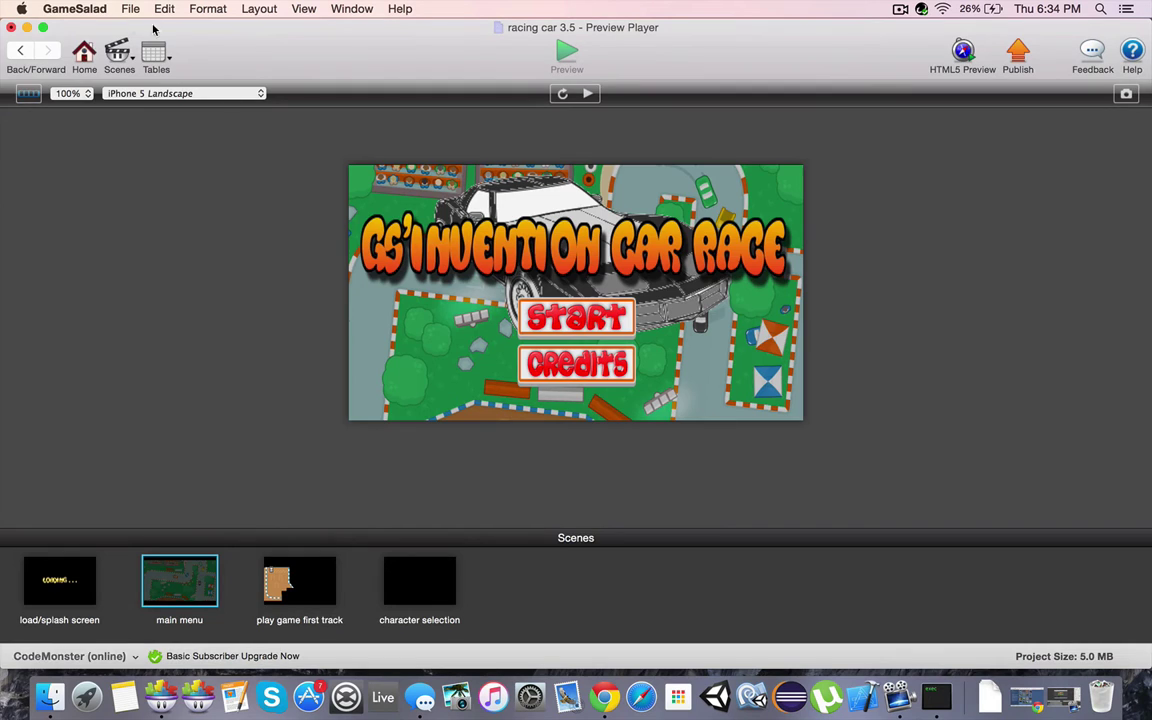
{"action": "left_click", "coordinate": [84, 55]}
{"action": "double_click", "coordinate": [285, 140]}
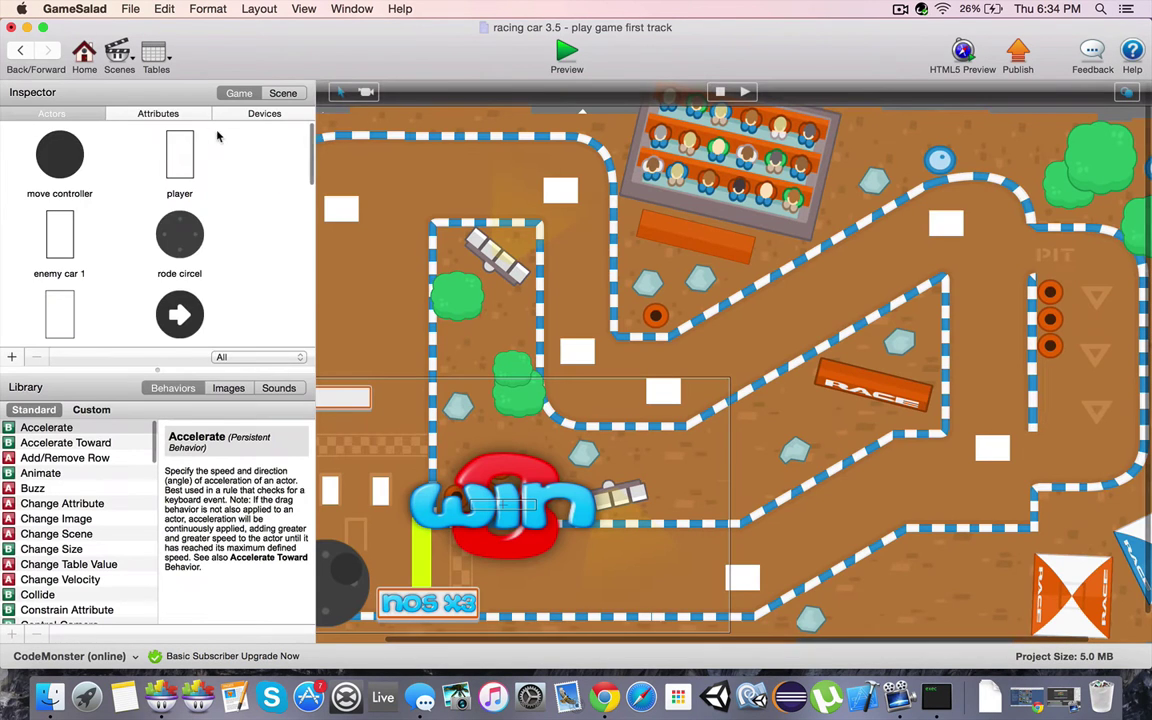
{"action": "left_click", "coordinate": [190, 113]}
{"action": "scroll", "coordinate": [172, 216], "scroll_direction": "down", "scroll_amount": 10}
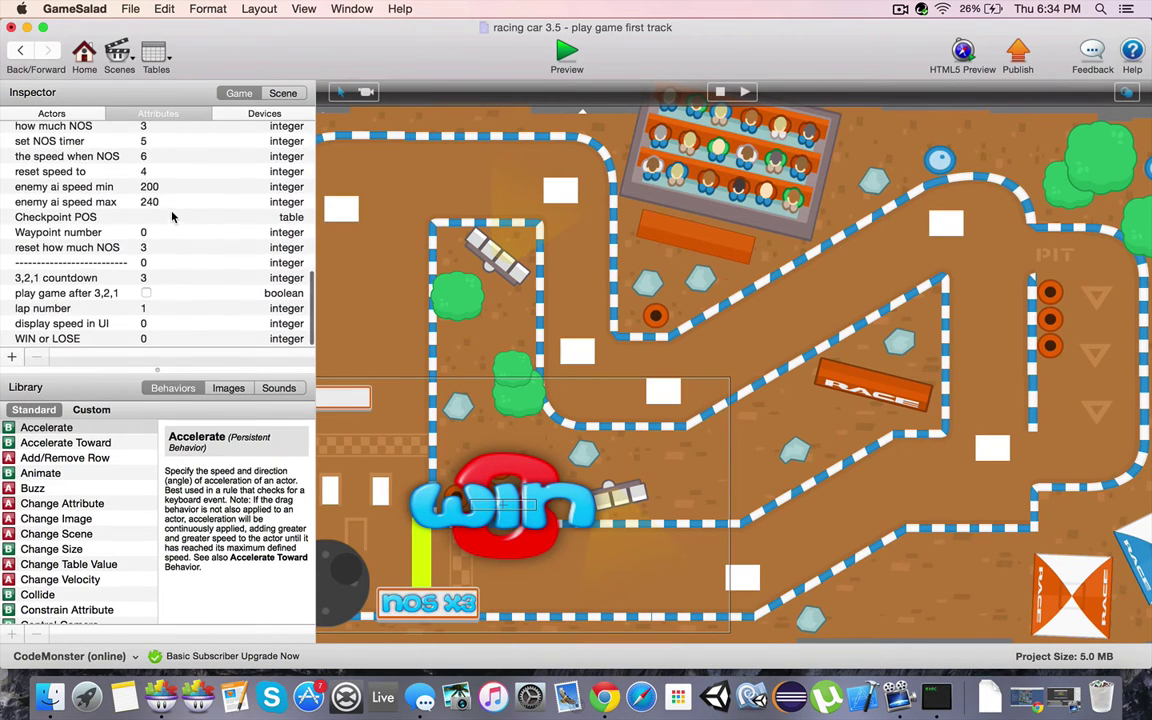
{"action": "left_click", "coordinate": [99, 308]}
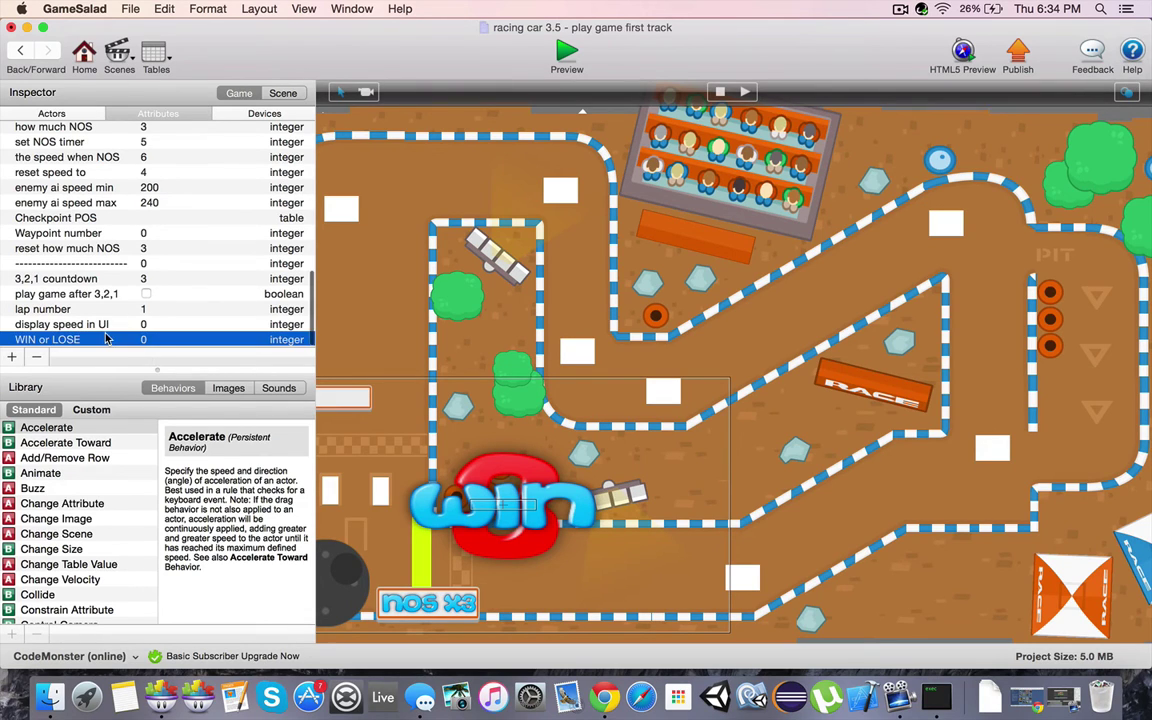
{"action": "type", "text": "1"}
{"action": "key", "text": "Return"}
{"action": "left_click", "coordinate": [80, 280]}
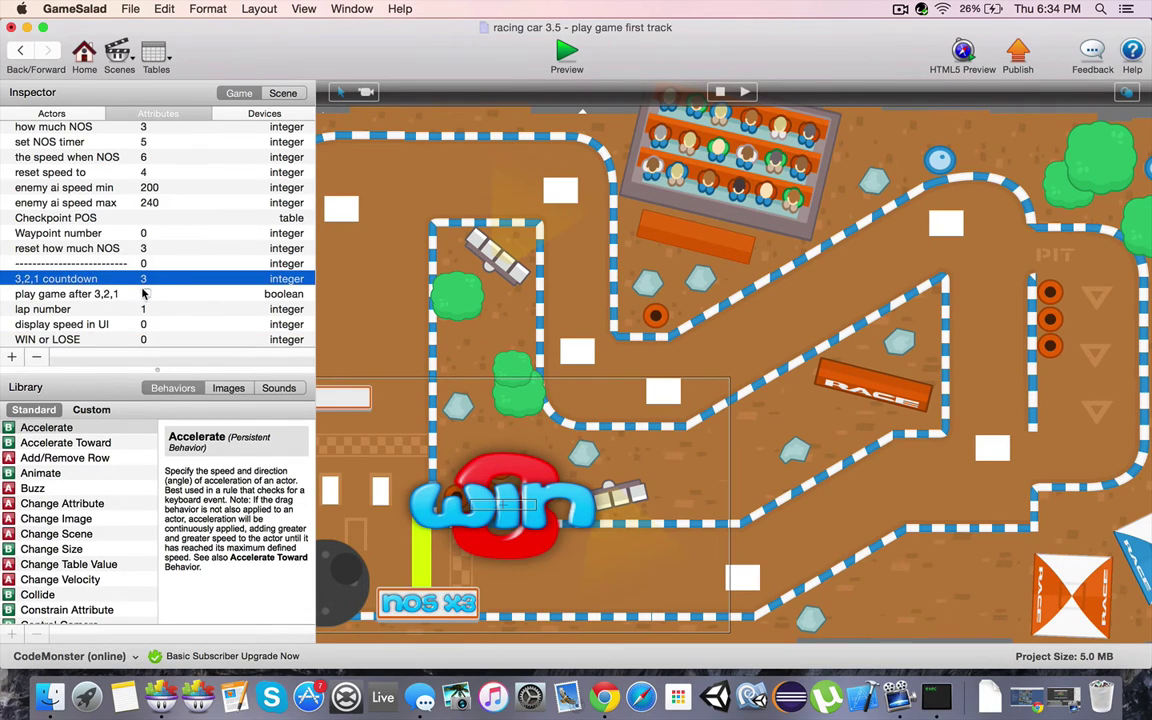
{"action": "left_click", "coordinate": [155, 188]}
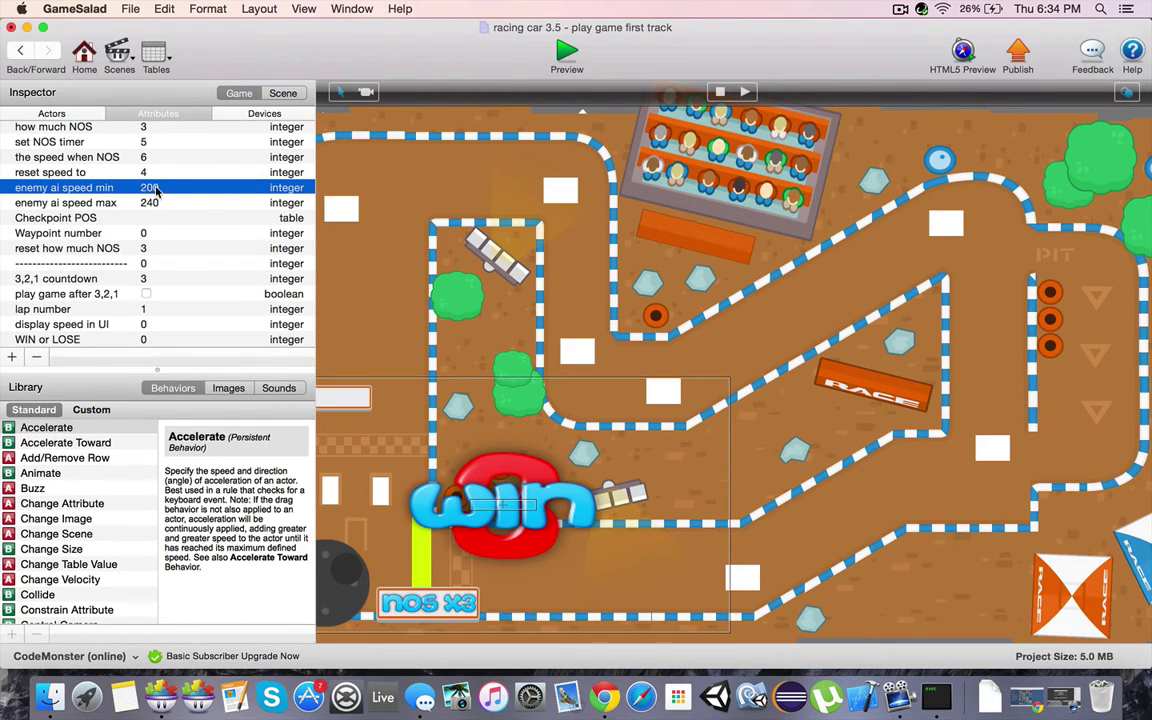
{"action": "left_click", "coordinate": [155, 204]}
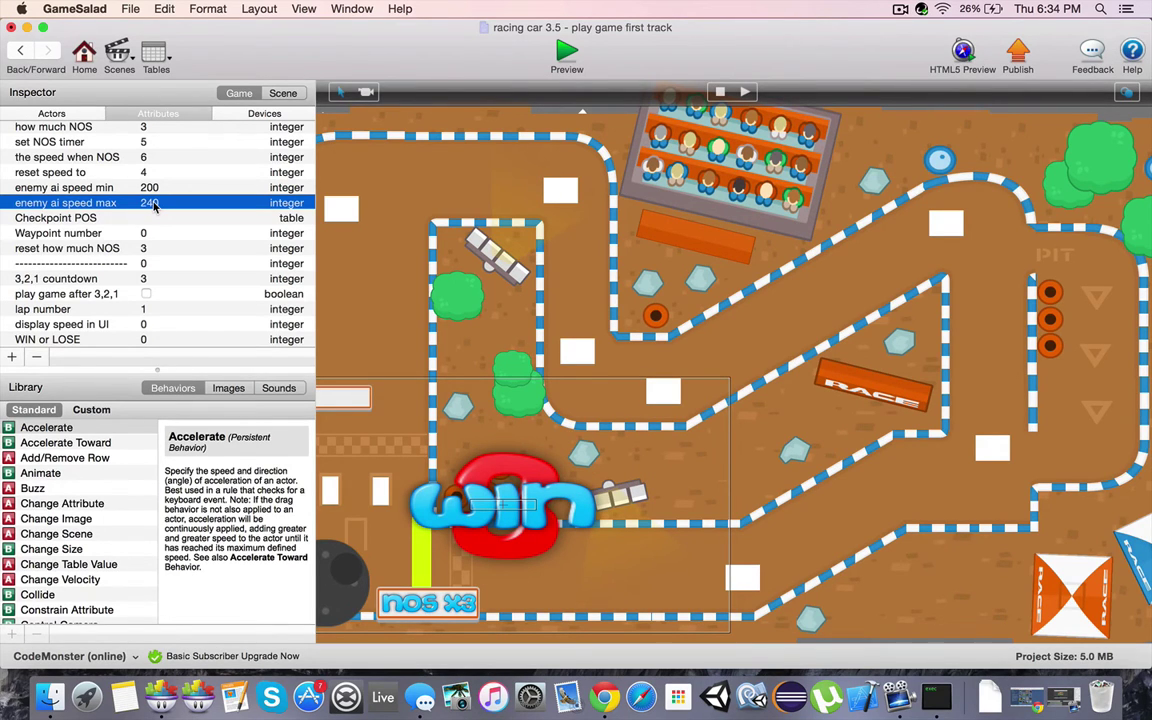
{"action": "scroll", "coordinate": [150, 210], "scroll_direction": "up", "scroll_amount": 5}
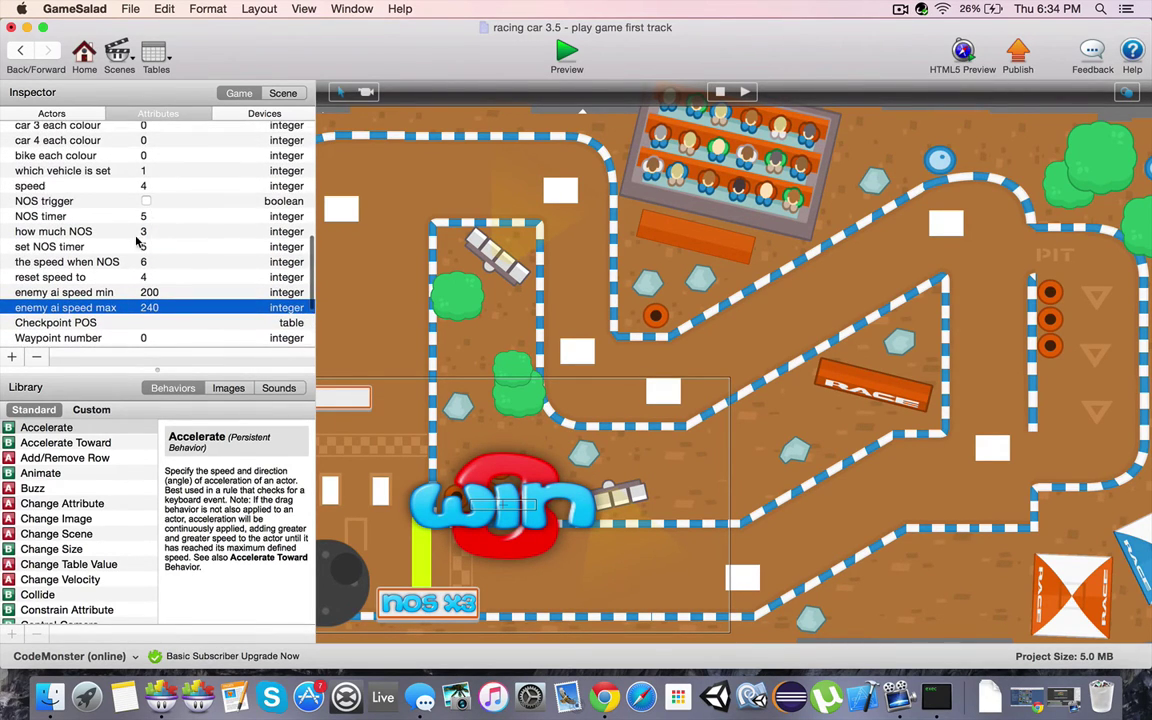
{"action": "left_click", "coordinate": [133, 233]}
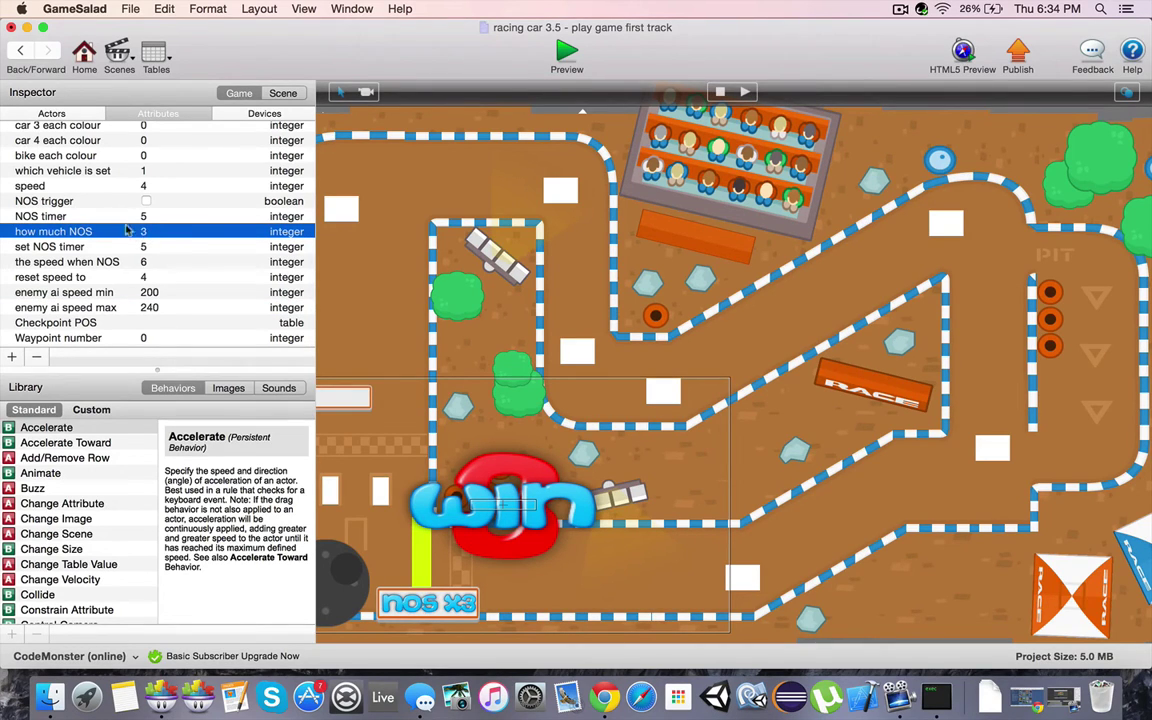
{"action": "left_click", "coordinate": [142, 216]}
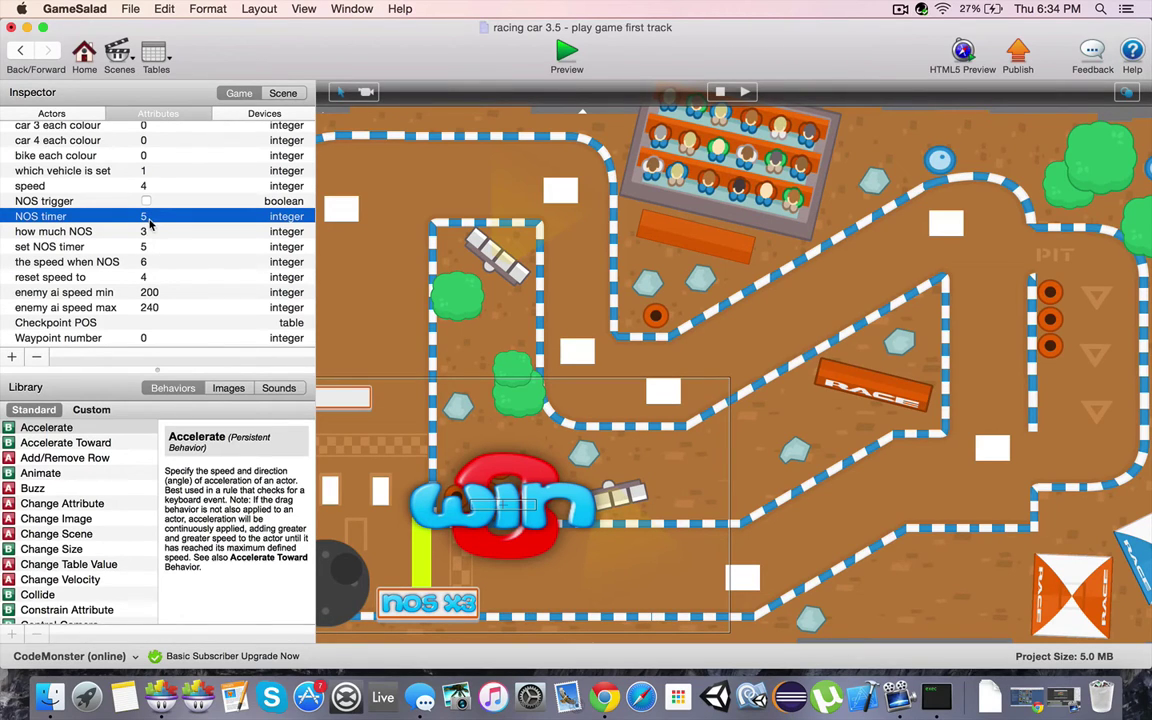
- Show the scene's layers and select each: invisible collidable actors, background images, waypoints, cars, UI
{"action": "left_click", "coordinate": [280, 93]}
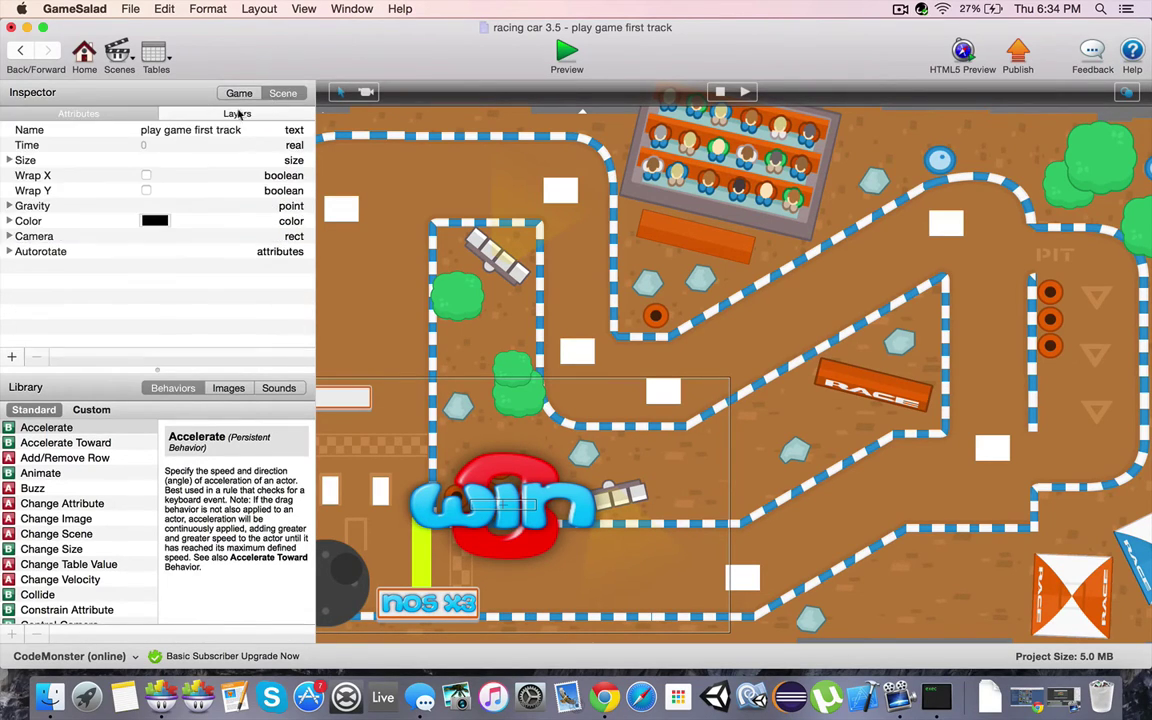
{"action": "left_click", "coordinate": [210, 110]}
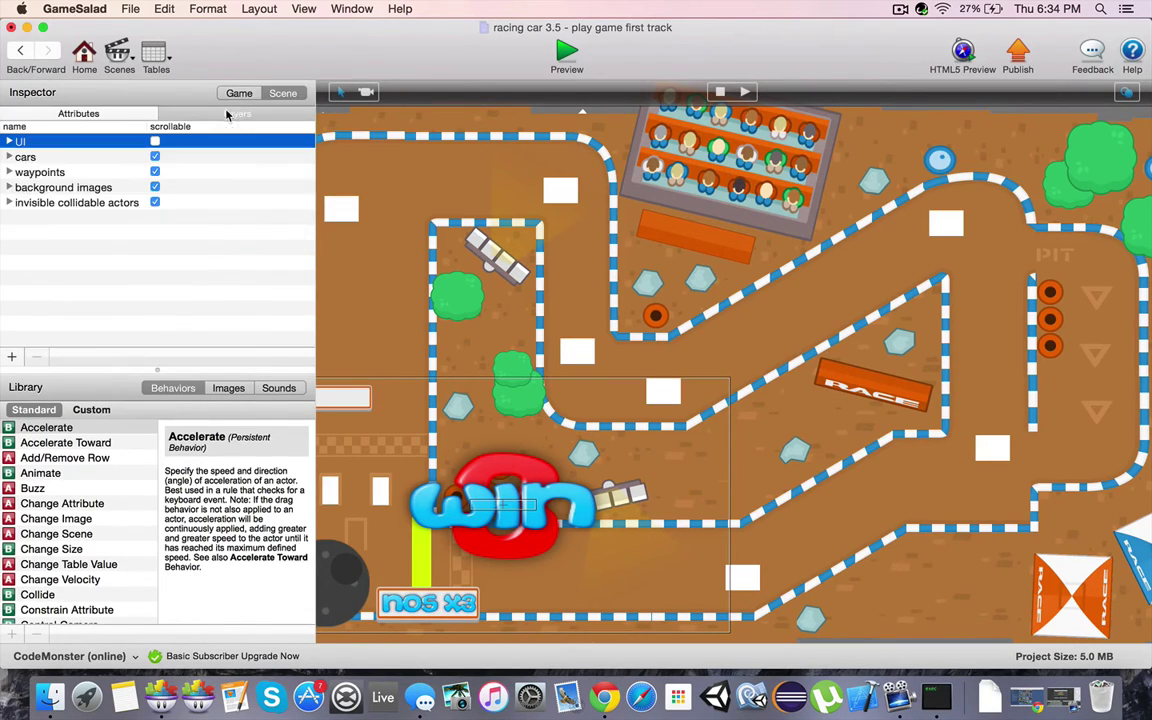
{"action": "left_click", "coordinate": [58, 204]}
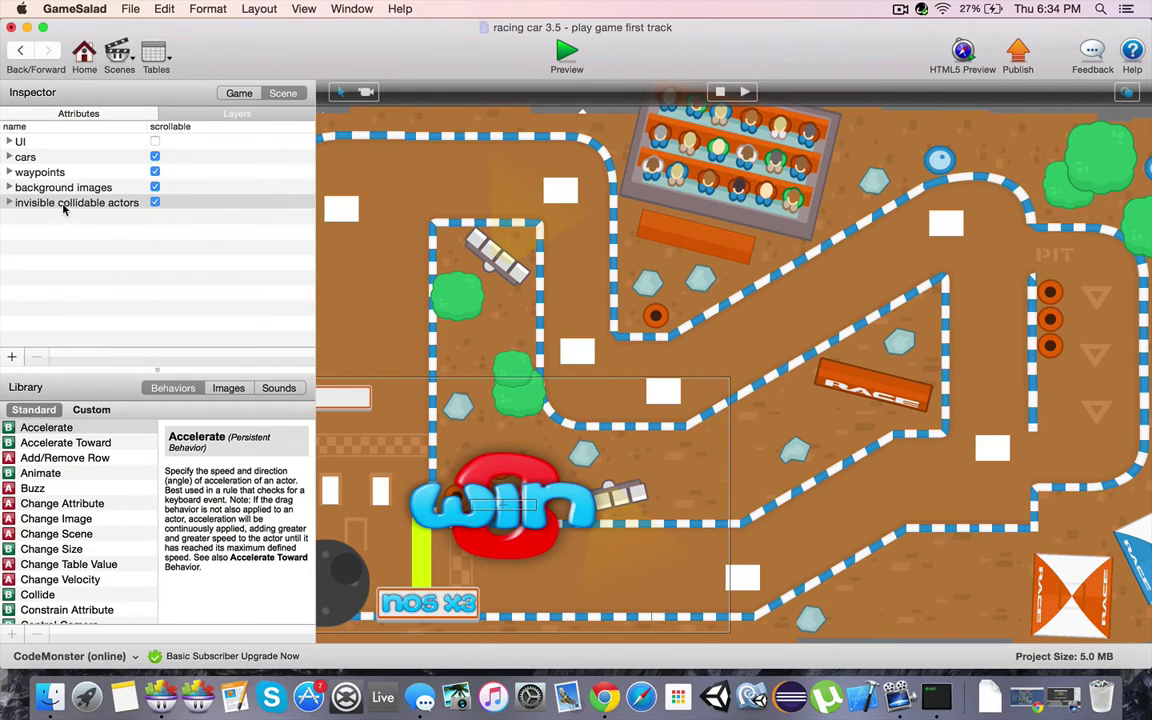
{"action": "left_click", "coordinate": [58, 190]}
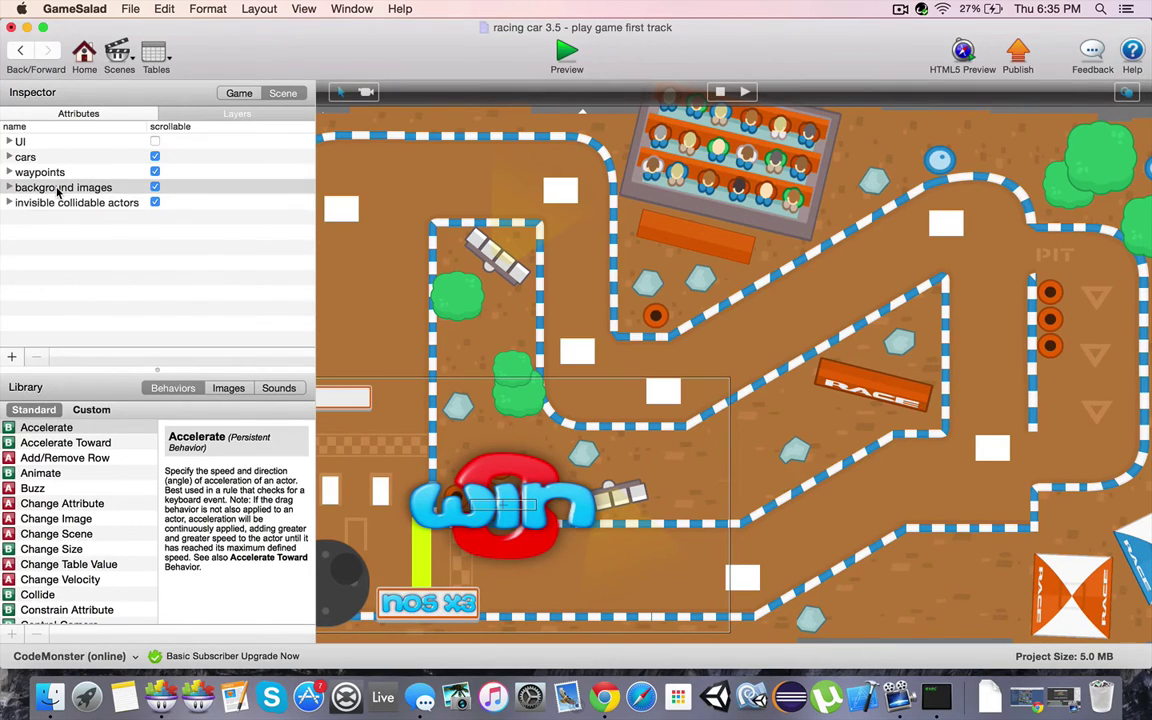
{"action": "left_click", "coordinate": [37, 174]}
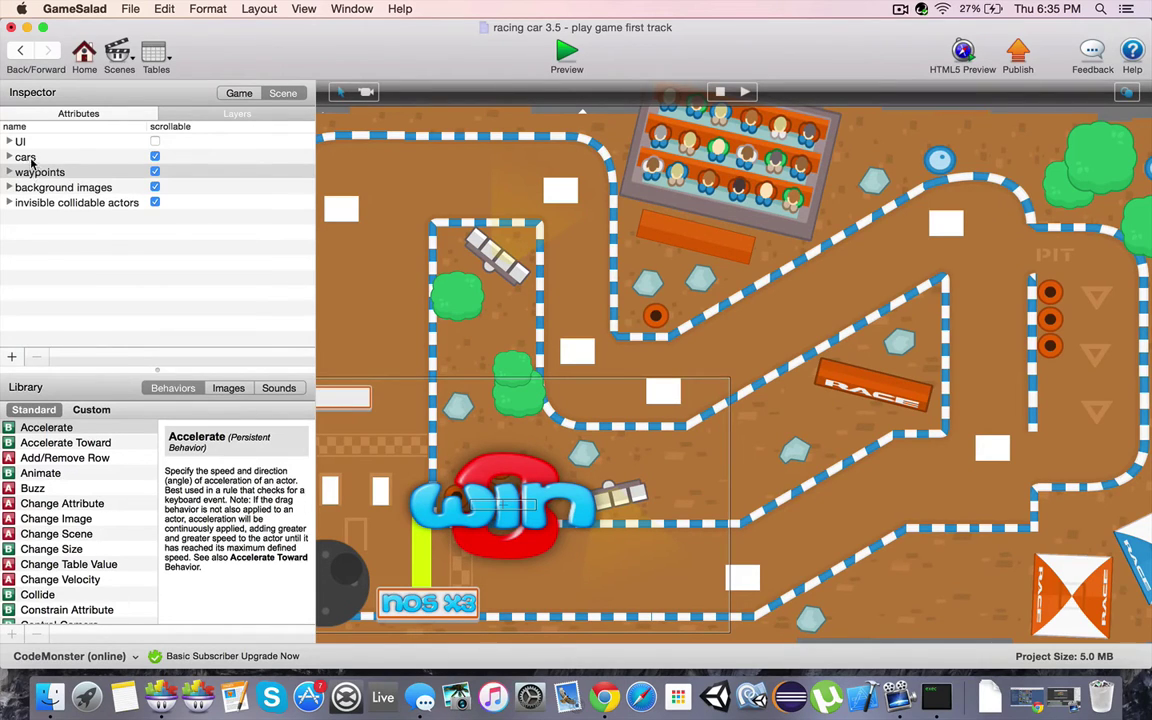
{"action": "left_click", "coordinate": [31, 160]}
{"action": "left_click", "coordinate": [21, 142]}
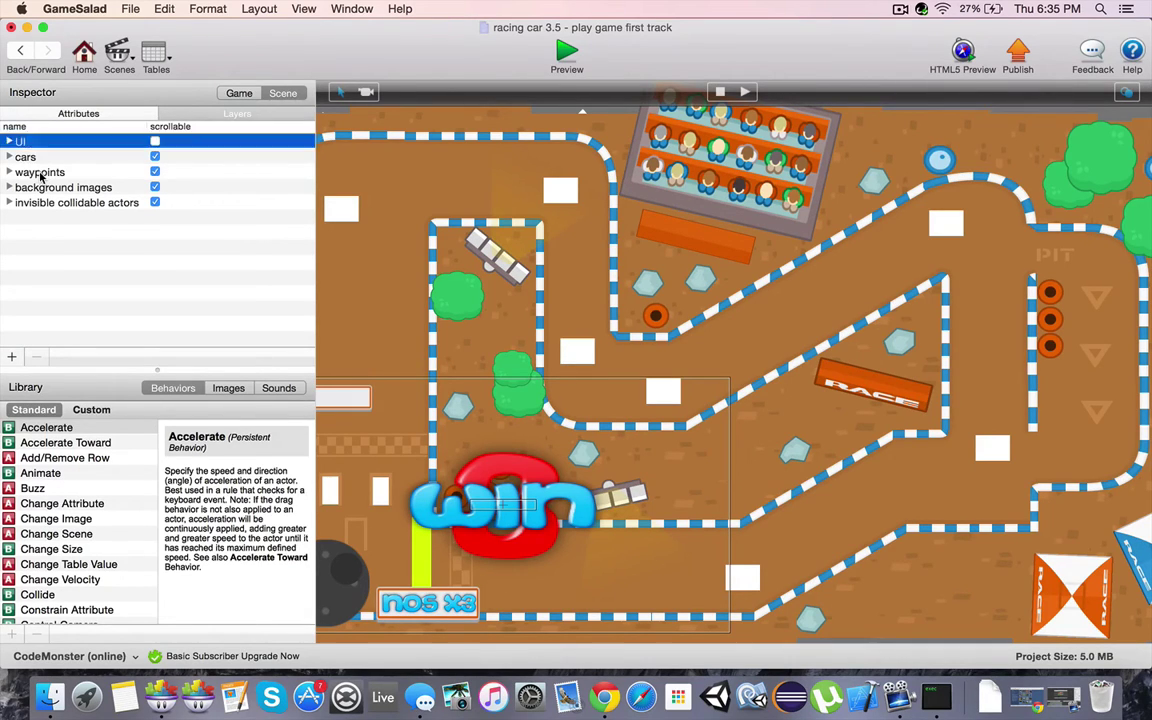
{"action": "left_click", "coordinate": [40, 173]}
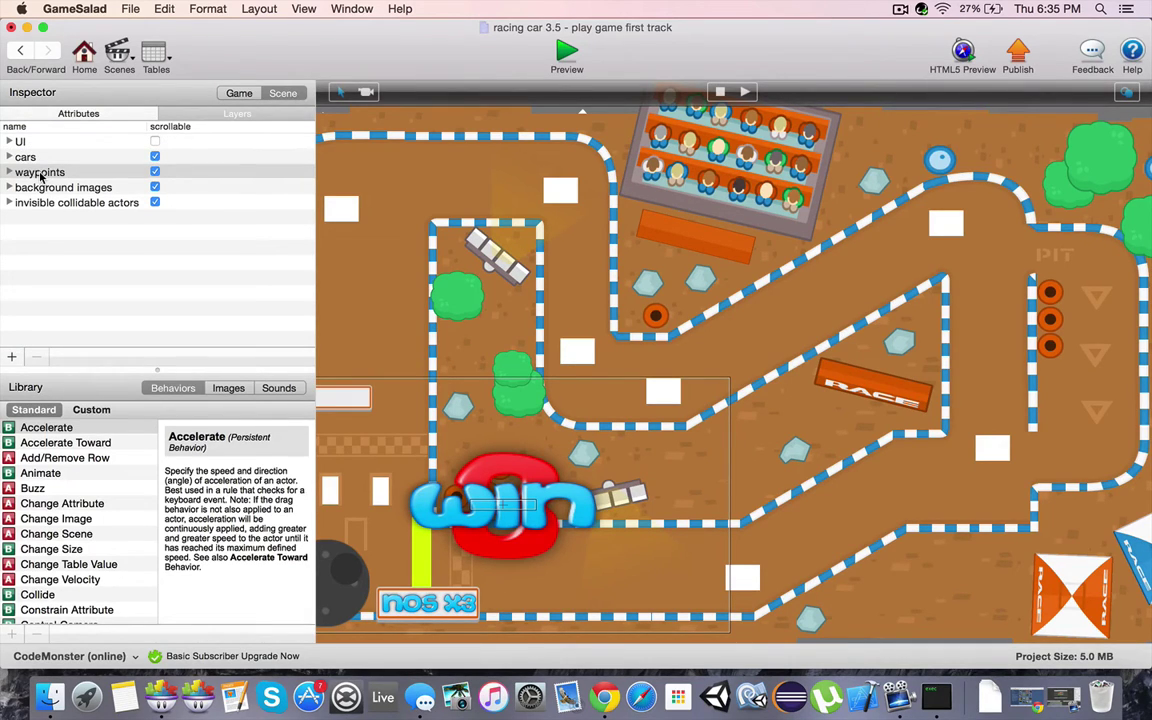
- Set the Checkpoint POS table's row count to 11
{"action": "left_click", "coordinate": [153, 58]}
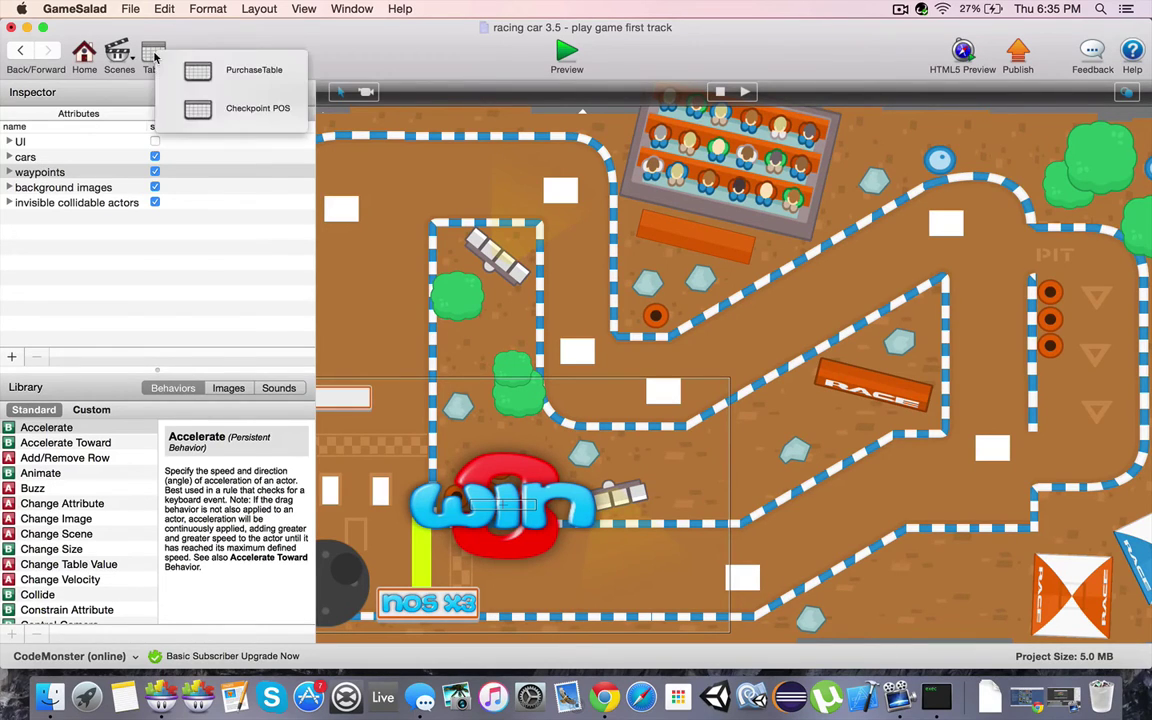
{"action": "left_click", "coordinate": [228, 112]}
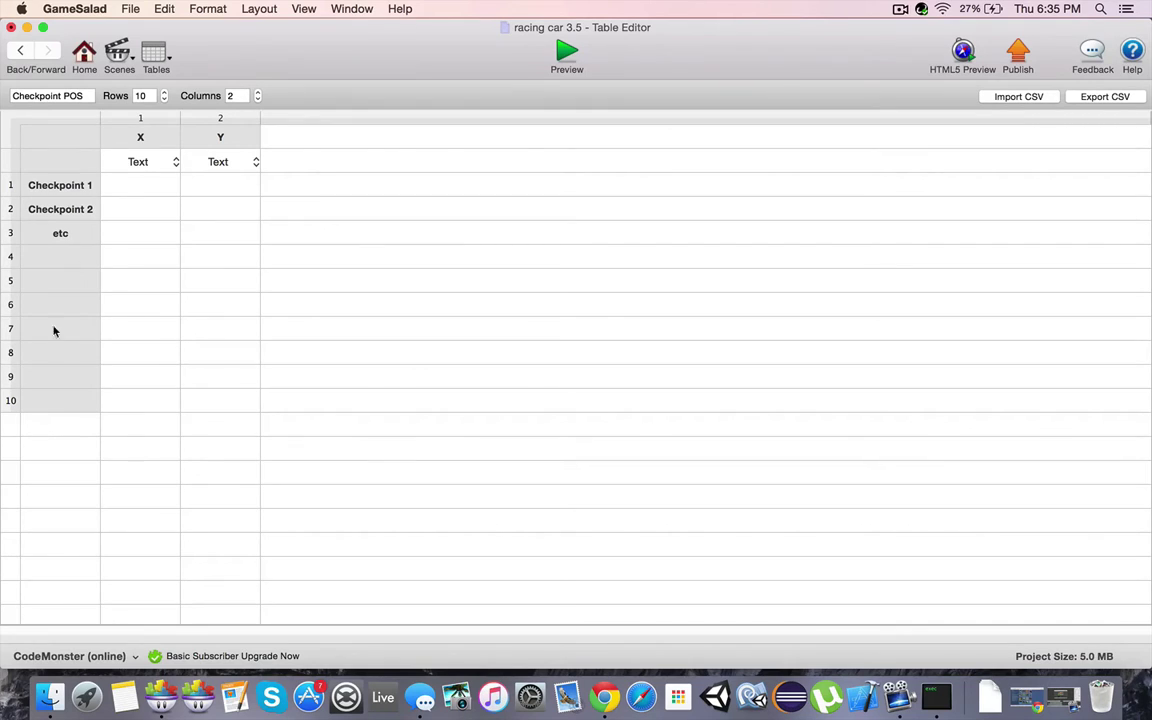
{"action": "double_click", "coordinate": [150, 96]}
{"action": "type", "text": "11"}
{"action": "key", "text": "Return"}
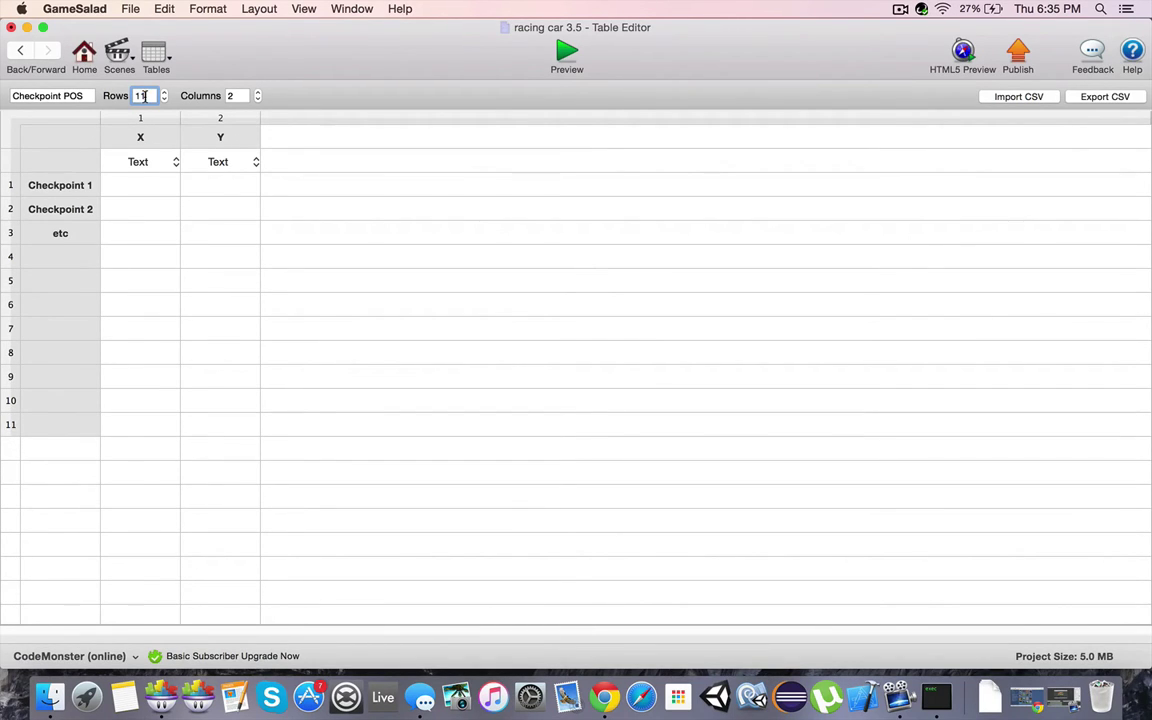
- Go back home and open the play game first track scene
{"action": "left_click", "coordinate": [84, 55]}
{"action": "left_click", "coordinate": [303, 139]}
{"action": "double_click", "coordinate": [305, 139]}
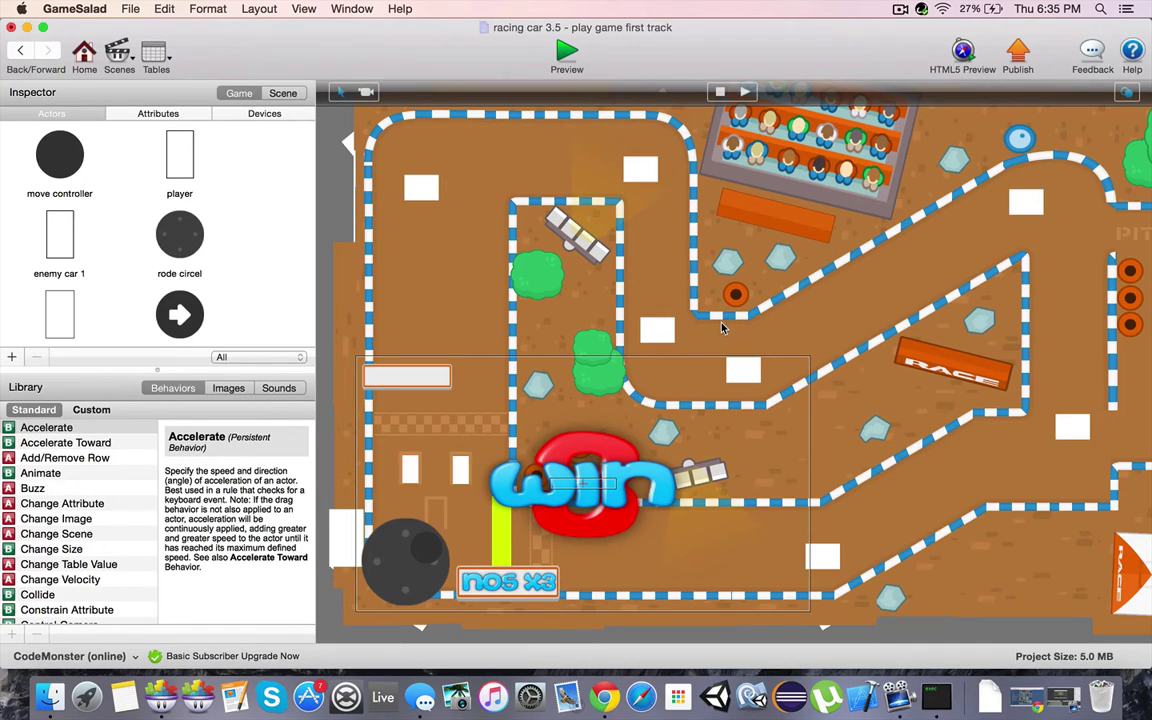
- Check the seven white track markers, then drag two to new spots near the RACE sign and pit
{"action": "left_click", "coordinate": [420, 186]}
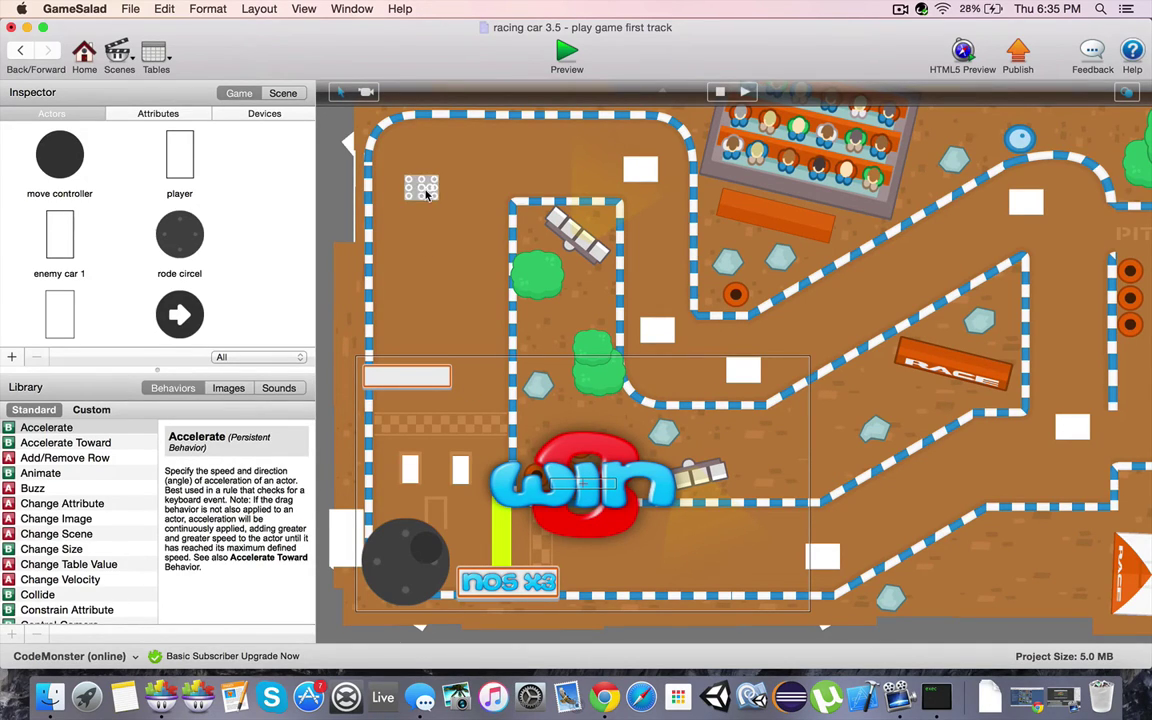
{"action": "left_click", "coordinate": [642, 172]}
{"action": "left_click", "coordinate": [660, 330]}
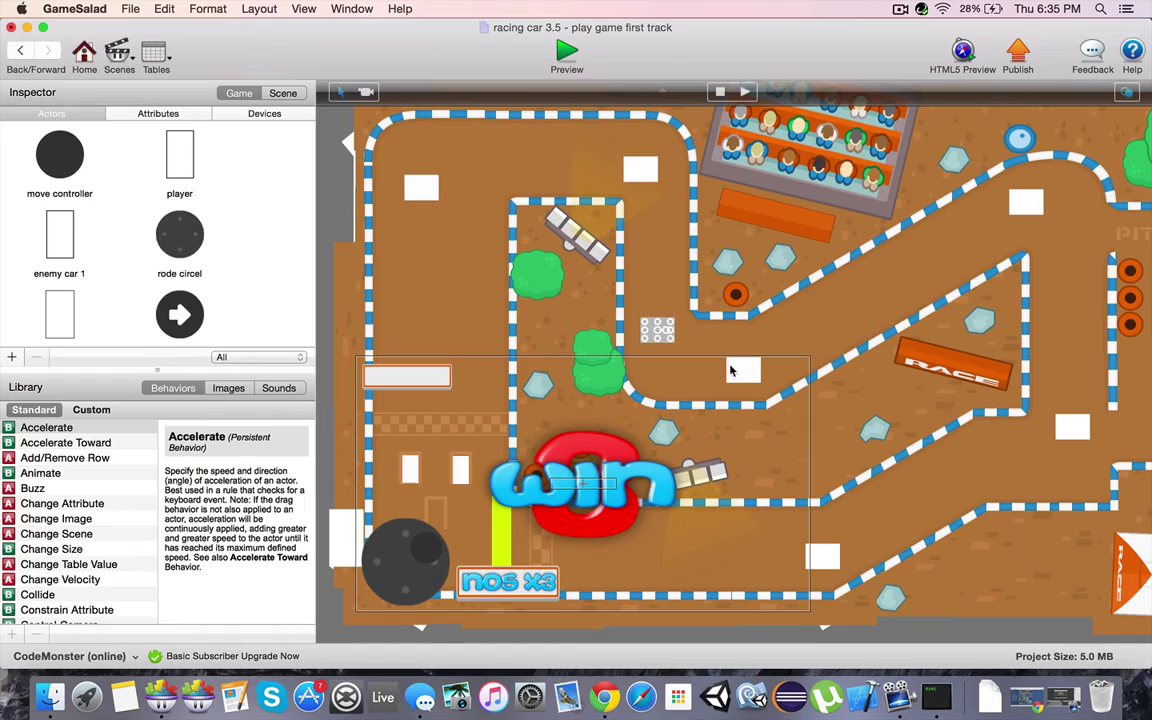
{"action": "left_click", "coordinate": [742, 370]}
{"action": "left_click", "coordinate": [1025, 202]}
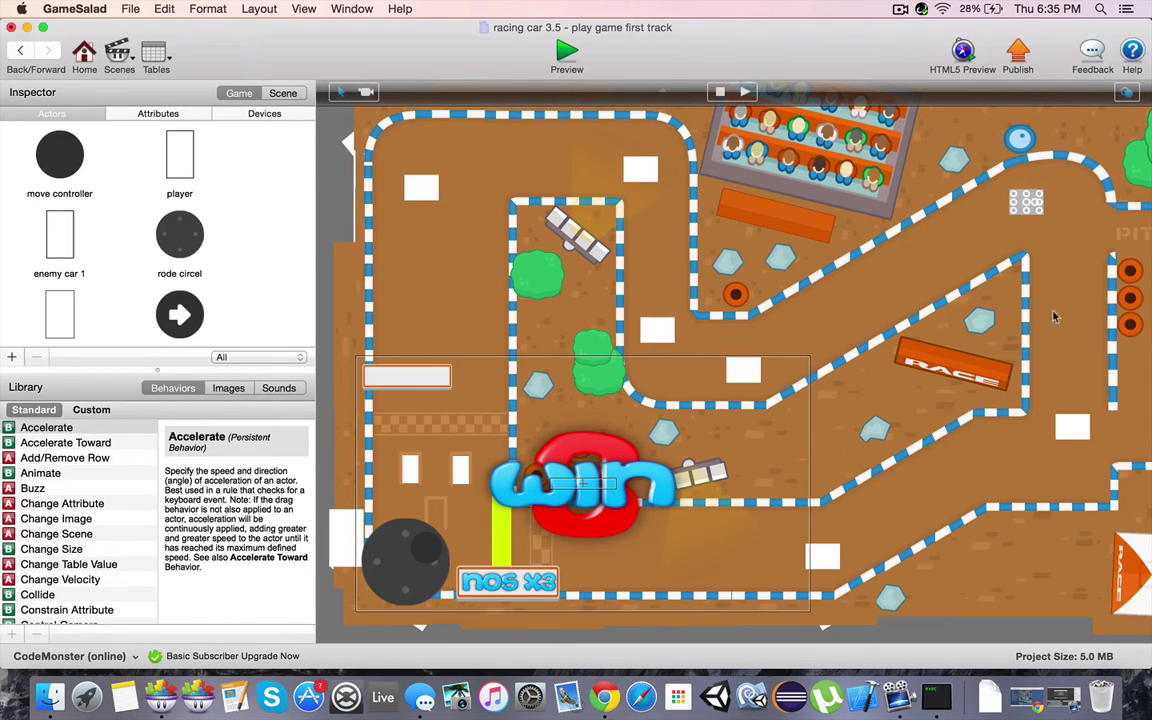
{"action": "left_click", "coordinate": [1072, 427]}
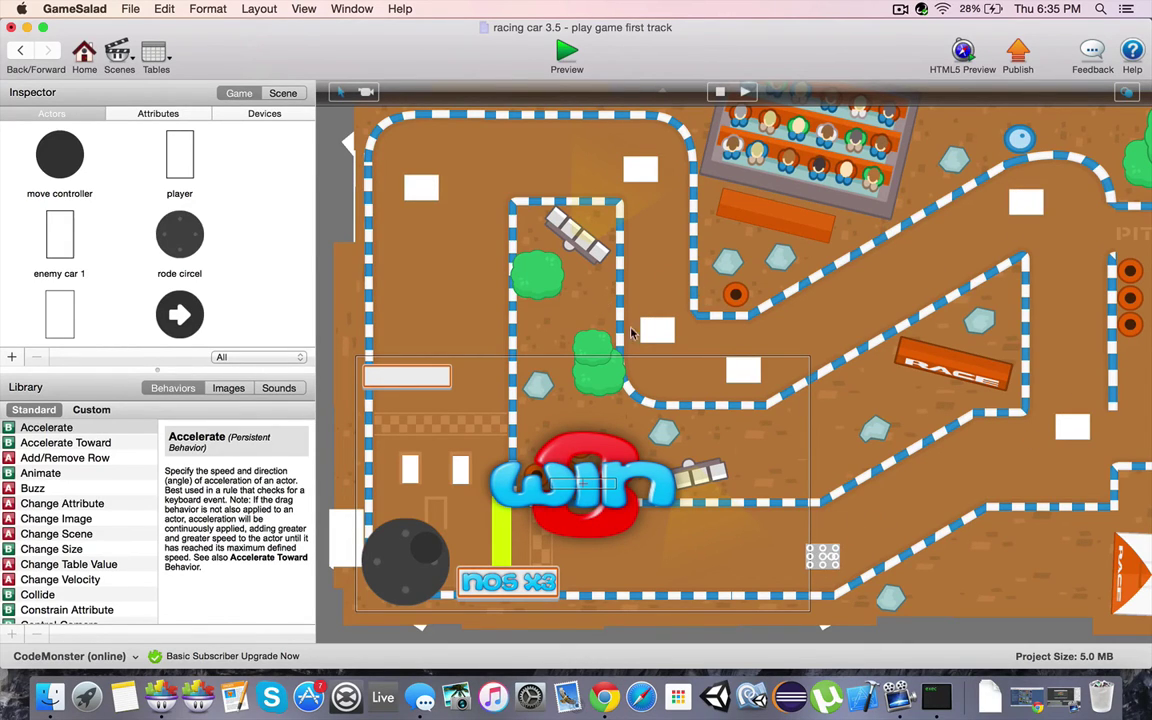
{"action": "left_click", "coordinate": [822, 555]}
{"action": "left_click_drag", "start_coordinate": [822, 558], "coordinate": [1076, 320]}
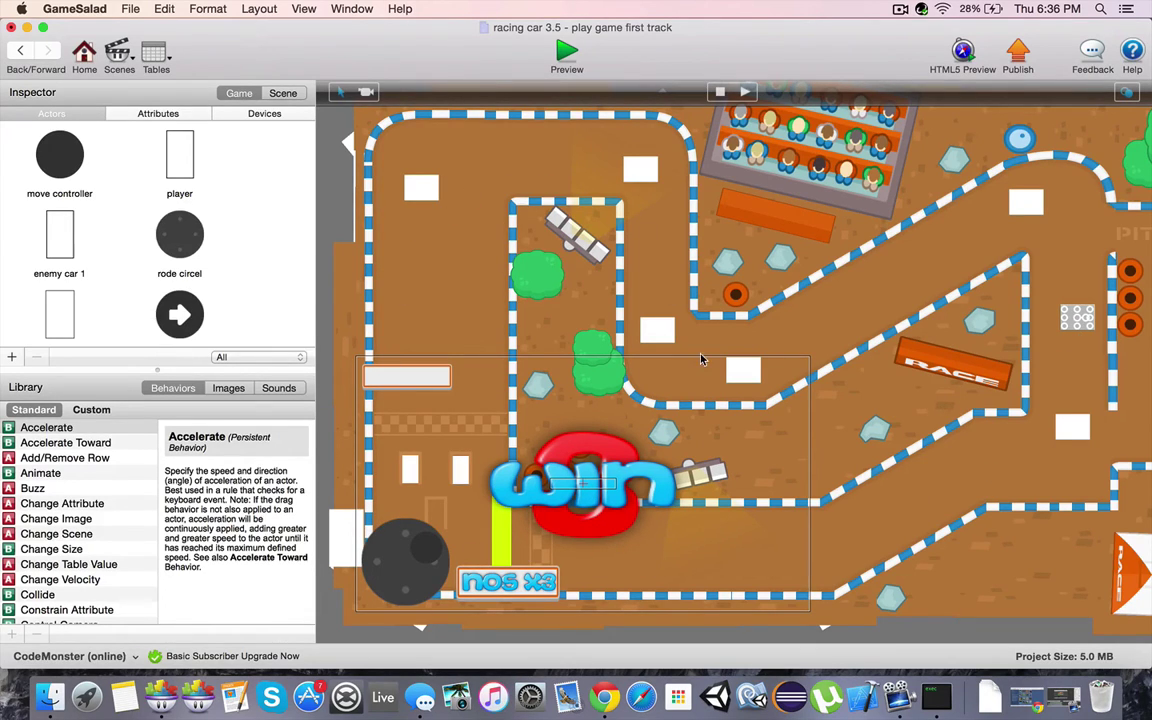
{"action": "left_click_drag", "start_coordinate": [1071, 318], "coordinate": [884, 499]}
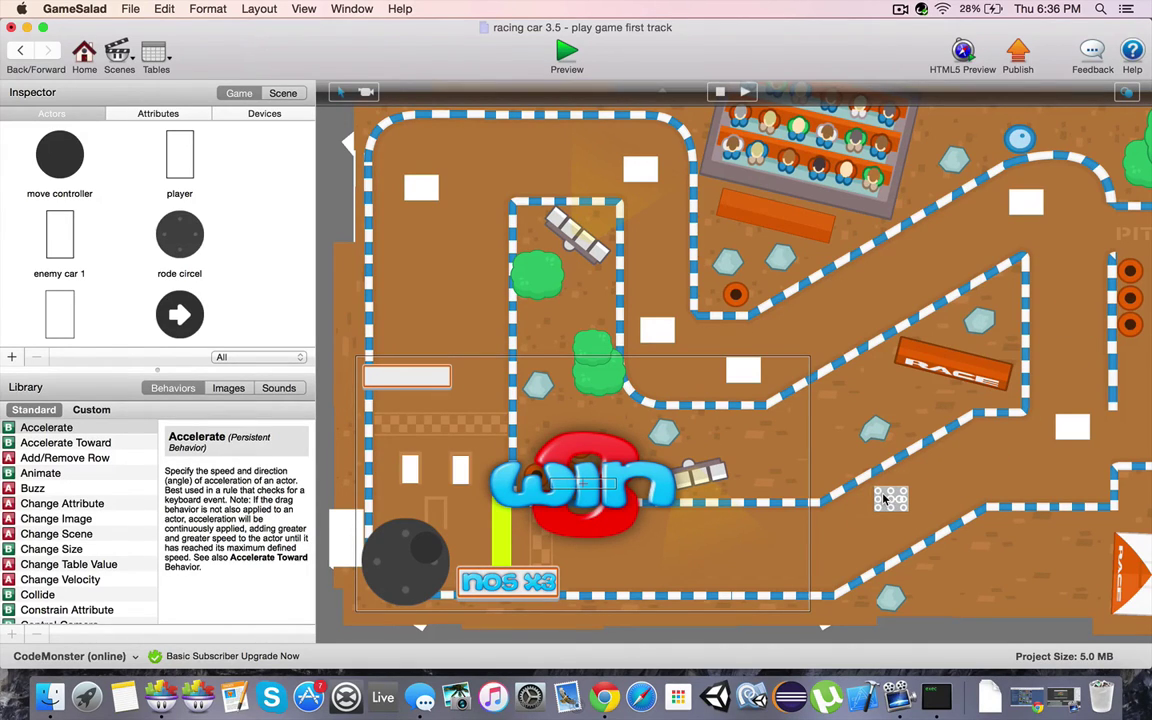